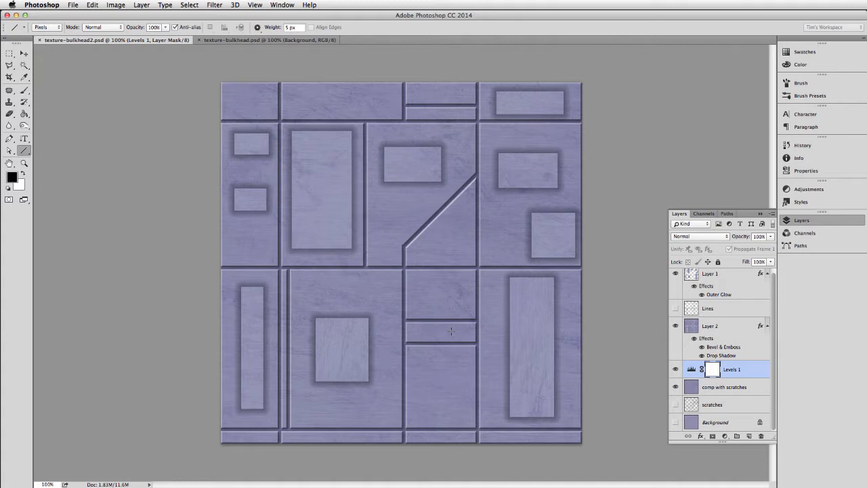
# Close texture-bulkhead2.psd and copy the entire "composite beveled" layer of texture-bulkhead.psd.
pyautogui.press('super+w')
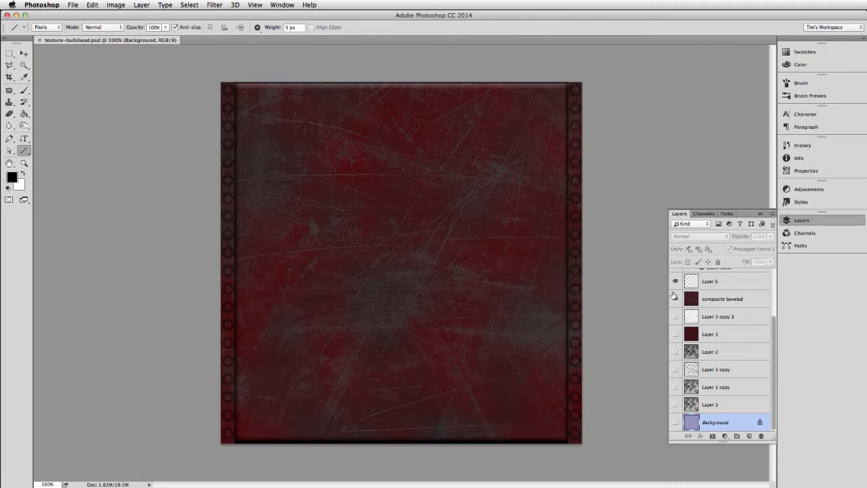
pyautogui.scroll(1, 697, 322)
pyautogui.scroll(1, 698, 322)
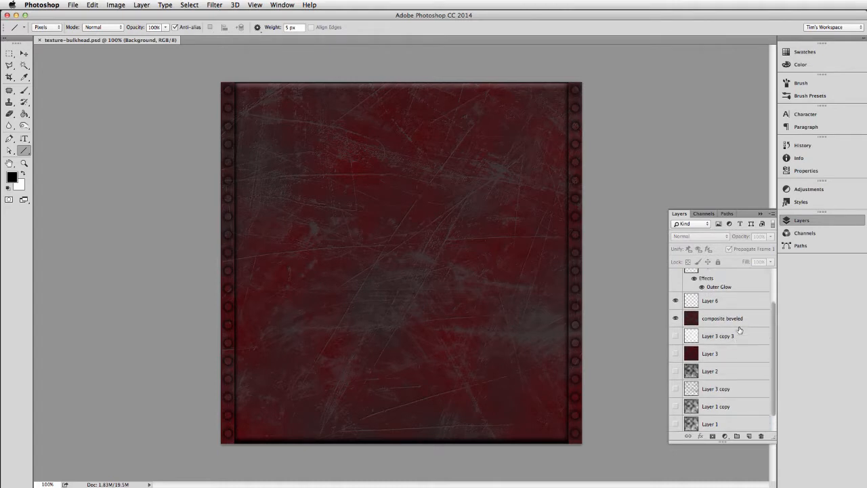
pyautogui.click(715, 319)
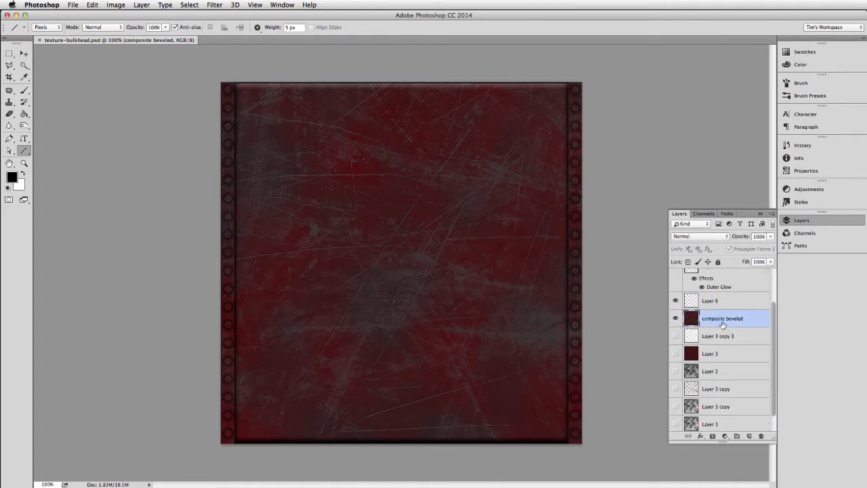
pyautogui.press('super+a')
pyautogui.press('super+c')
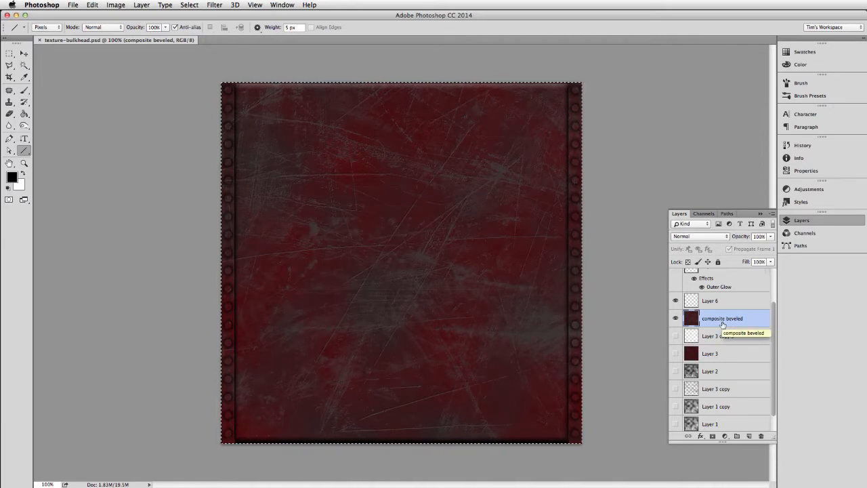
# Create a new document and paste the copied red scratched texture into it.
pyautogui.press('super+n')
pyautogui.click(402, 91)
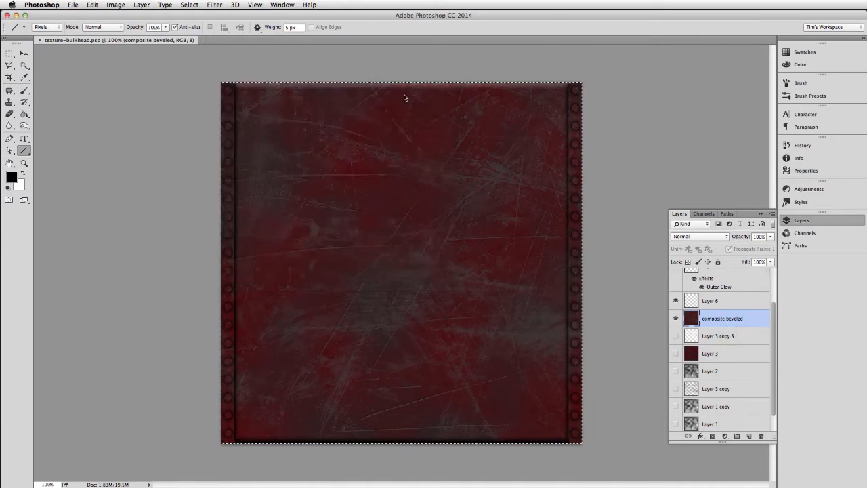
pyautogui.press('super+v')
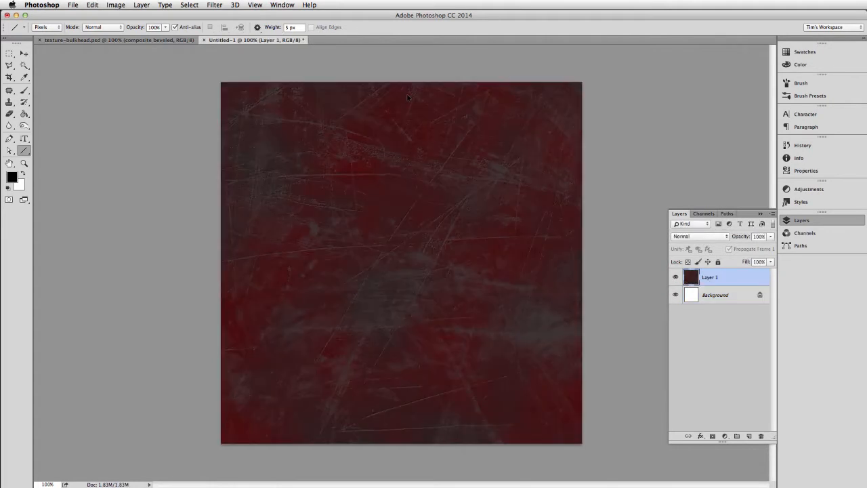
# Rotate the pasted texture layer 90° clockwise and flip it horizontally.
pyautogui.press('super+t')
pyautogui.moveTo(601, 70); pyautogui.dragTo(550, 455)
pyautogui.press('Return')
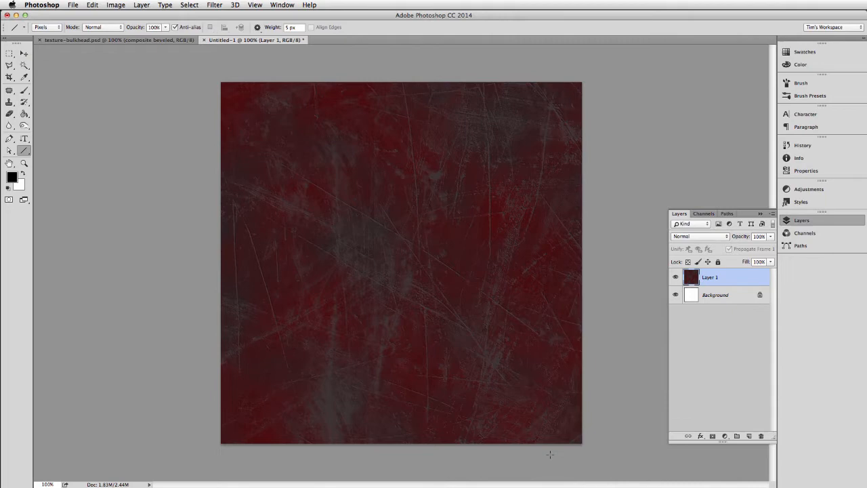
pyautogui.click(91, 6)
pyautogui.moveTo(109, 197)
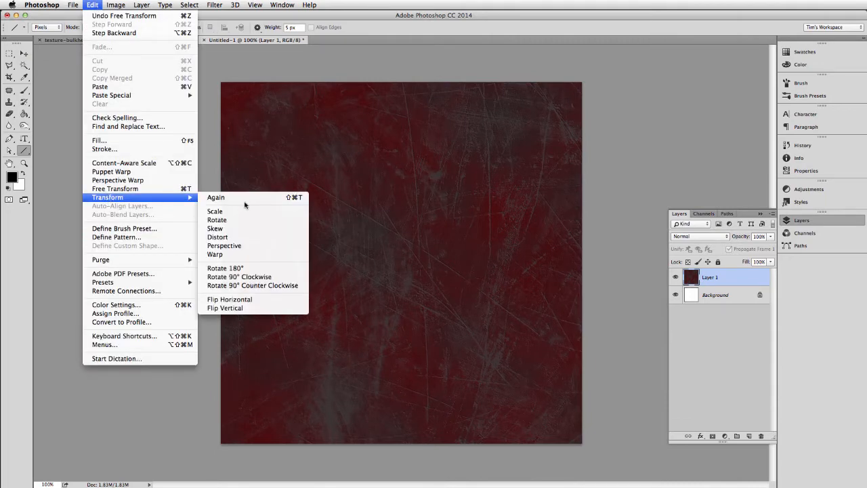
pyautogui.click(229, 299)
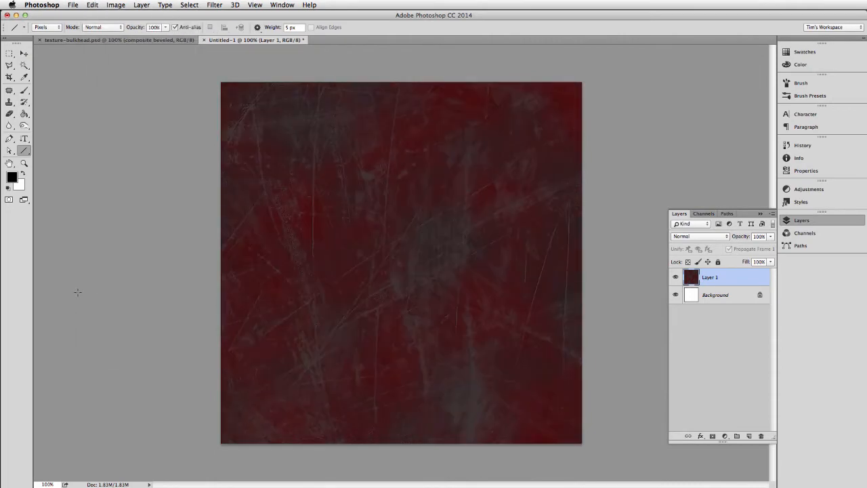
# Close texture-bulkhead.psd and merge the texture layer into the new document's background.
pyautogui.click(60, 42)
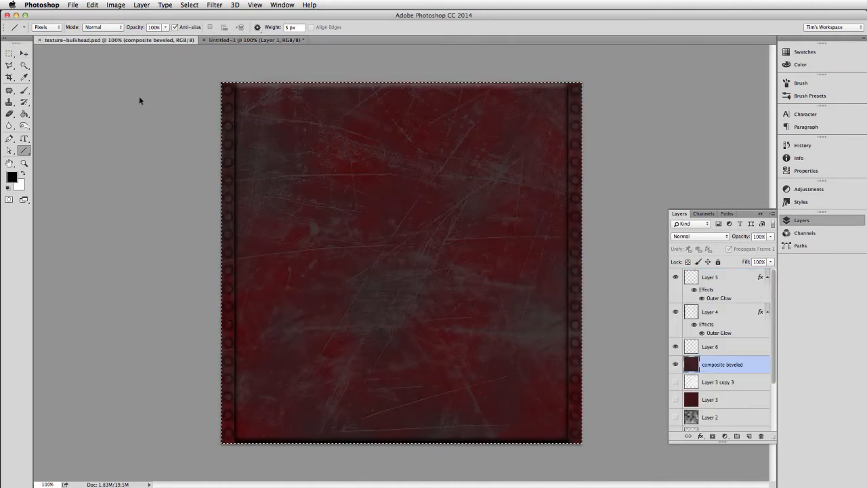
pyautogui.press('super+w')
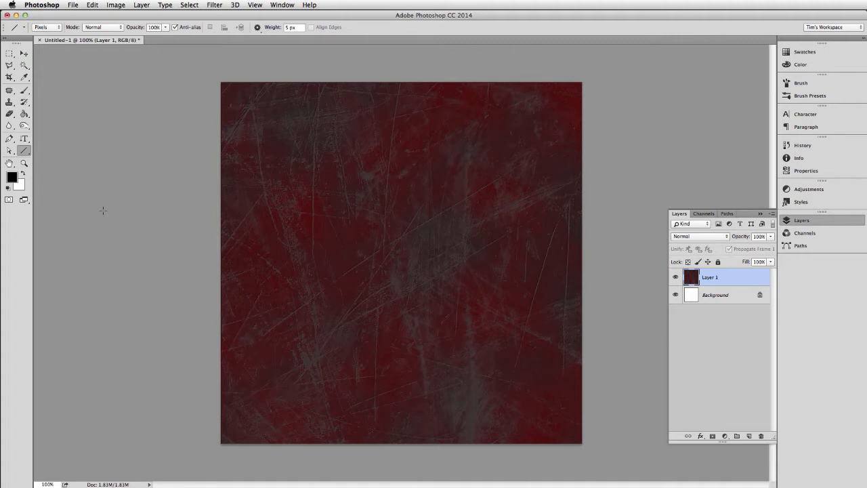
pyautogui.press('super+e')
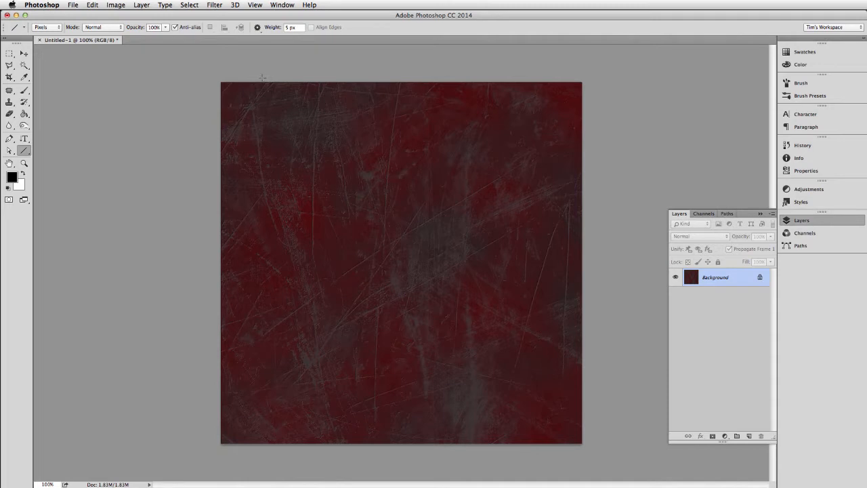
# Select a narrow full-height vertical strip near the texture's left side and fill it with black on a new layer.
pyautogui.moveTo(262, 77); pyautogui.dragTo(281, 359)
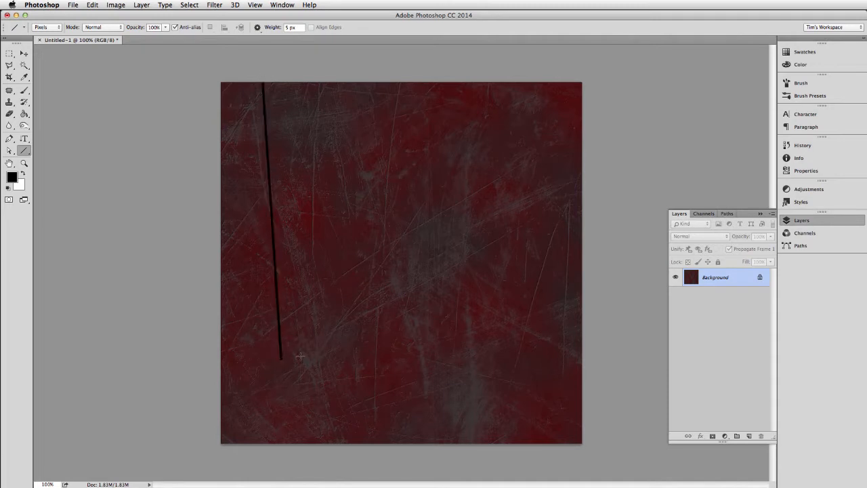
pyautogui.press('super+z')
pyautogui.press('m')
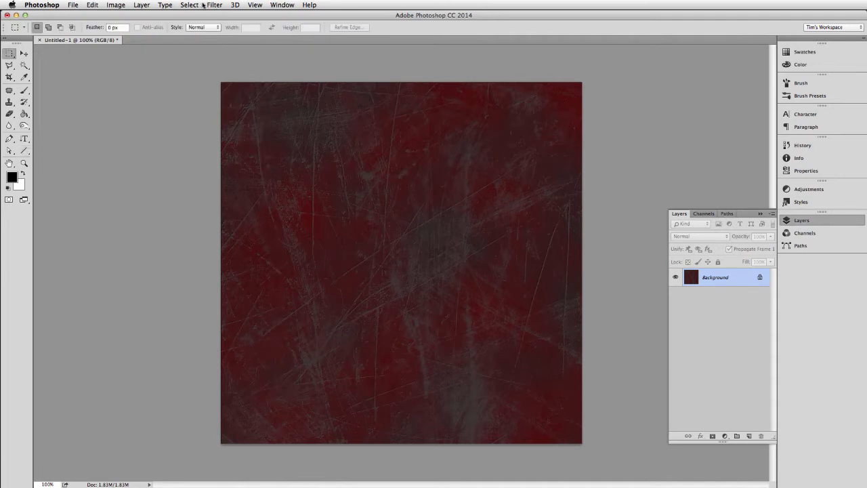
pyautogui.moveTo(290, 74); pyautogui.dragTo(299, 458)
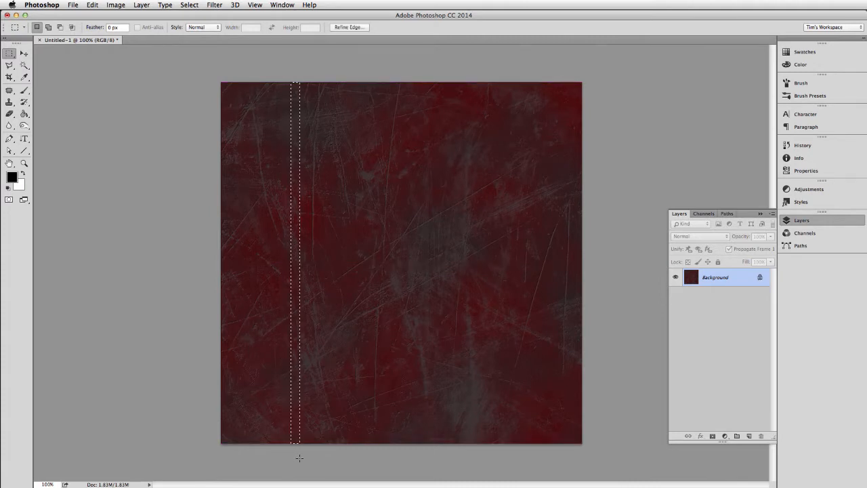
pyautogui.click(749, 435)
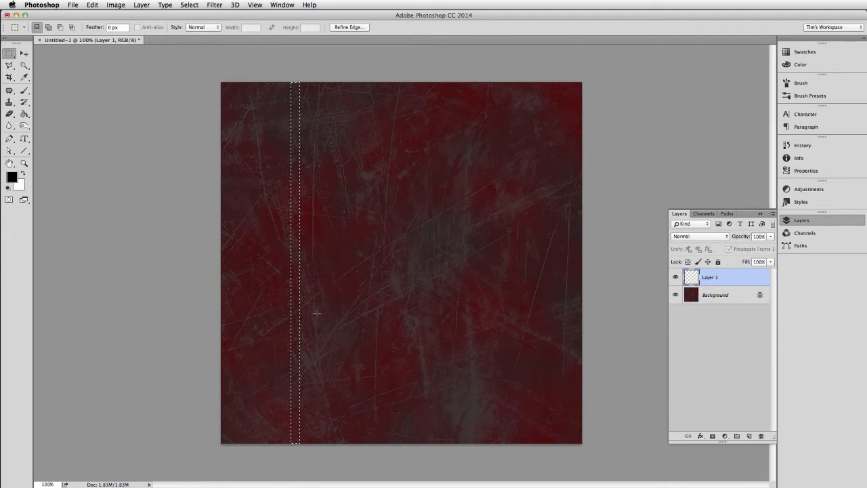
pyautogui.press('g')
pyautogui.click(303, 375)
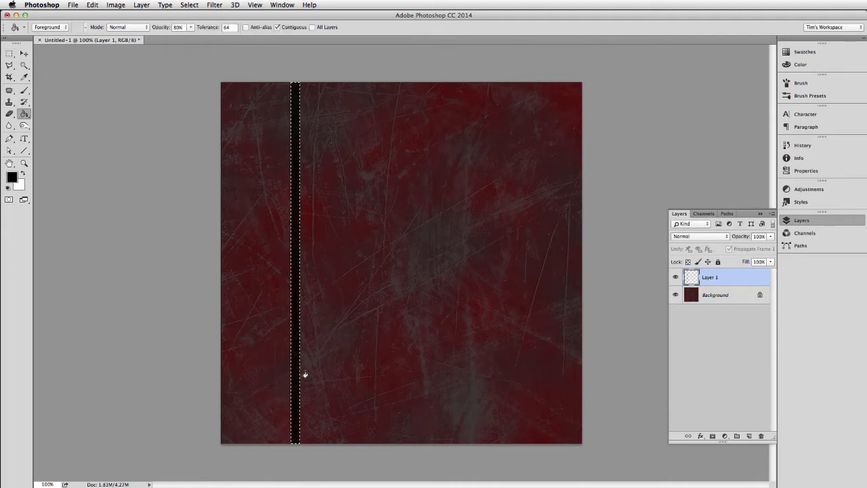
# Deselect, move the black strip so half of it overhangs the canvas's left edge, and display the rulers.
pyautogui.press('super+d')
pyautogui.press('v')
pyautogui.moveTo(302, 374); pyautogui.dragTo(221, 371)
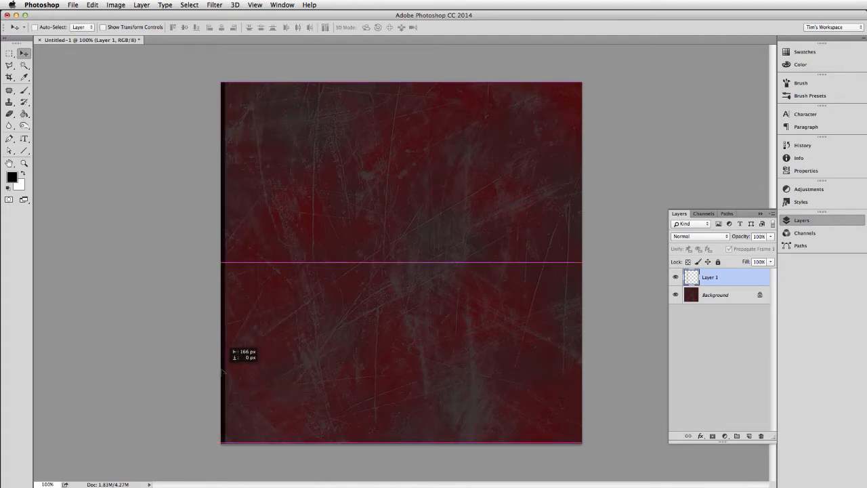
pyautogui.moveTo(222, 371); pyautogui.dragTo(259, 369)
pyautogui.press('super+j')
pyautogui.press('super+r')
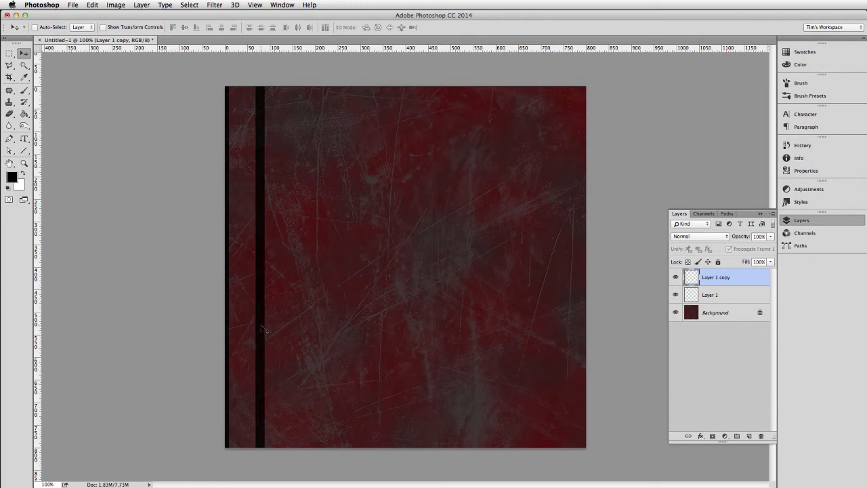
pyautogui.moveTo(256, 327)
pyautogui.mouseDown()
pyautogui.moveTo(293, 326)
pyautogui.moveTo(270, 324)
pyautogui.mouseUp()
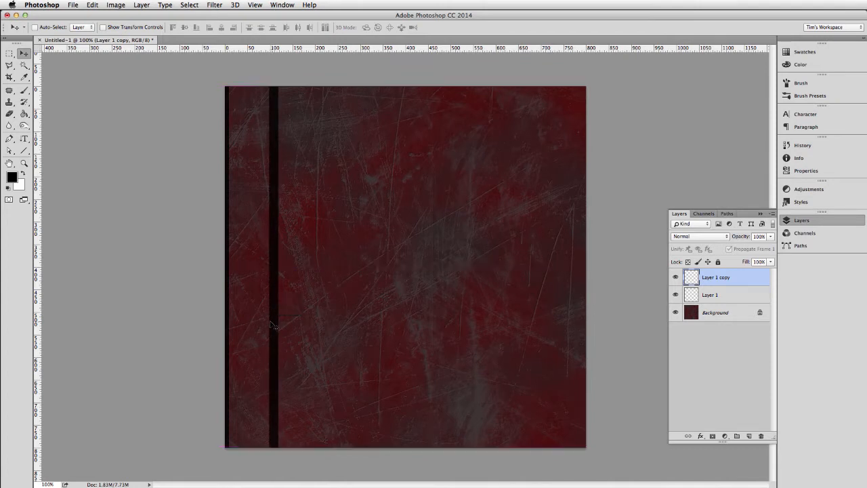
pyautogui.press('super+j')
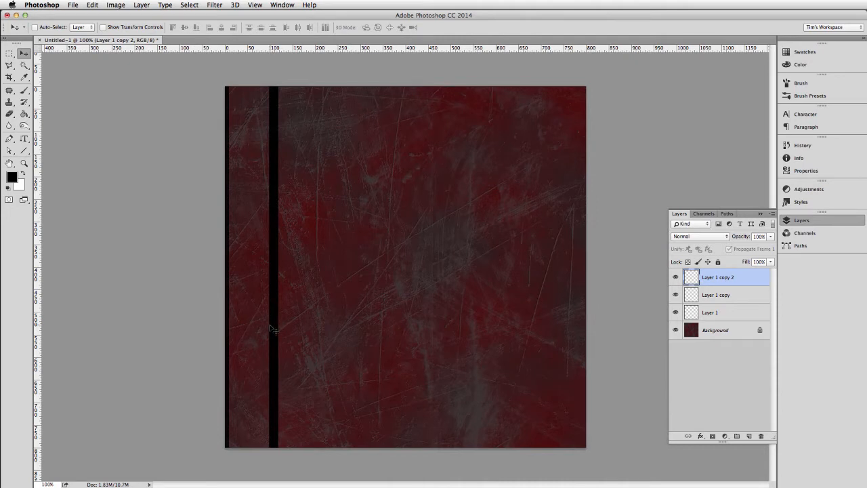
pyautogui.moveTo(271, 329); pyautogui.dragTo(314, 330)
pyautogui.moveTo(314, 329); pyautogui.dragTo(244, 330)
pyautogui.press('super+j')
pyautogui.press('super+z')
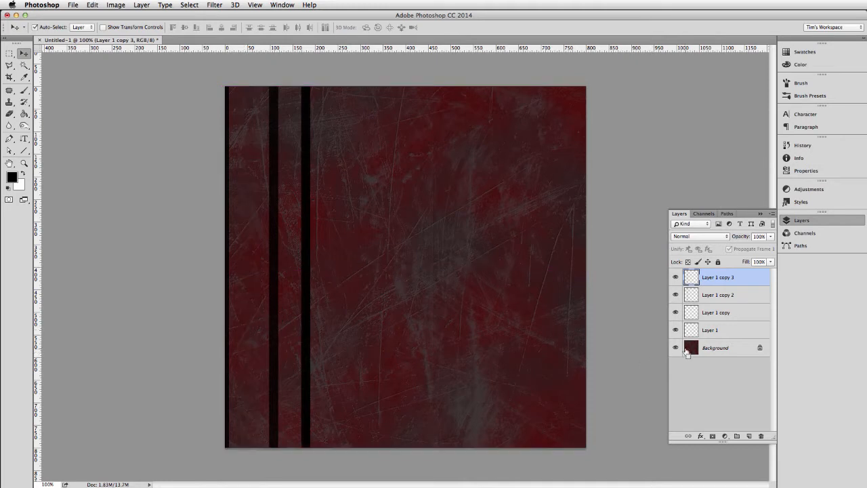
pyautogui.keyDown('shift'); pyautogui.click(724, 302); pyautogui.keyUp('shift')
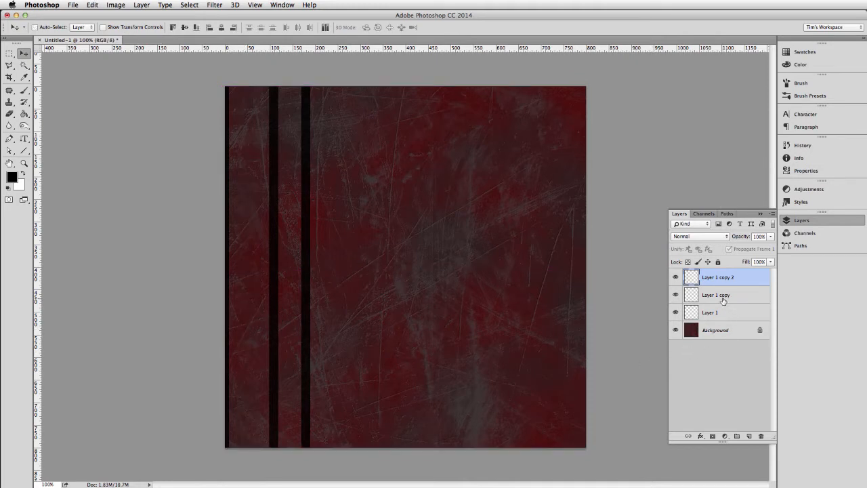
pyautogui.click(760, 436)
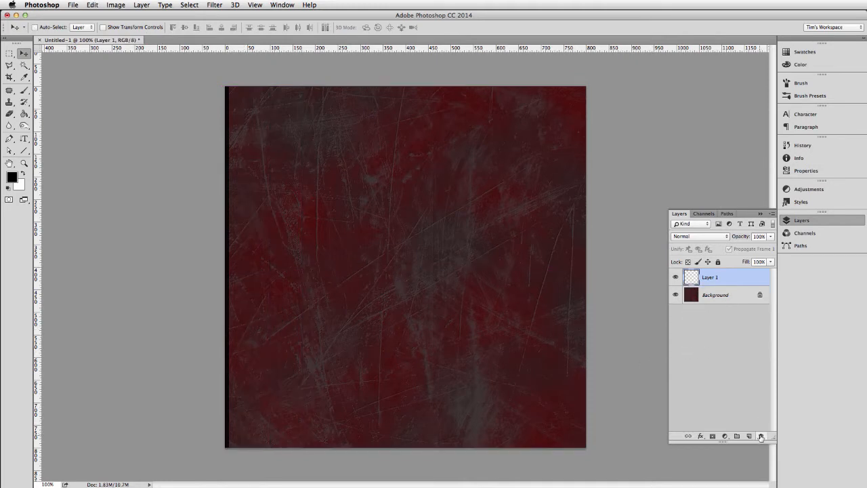
# Duplicate the edge strip twice, placing the copies' left edges at 50 and 100 px on the horizontal ruler.
pyautogui.press('super+j')
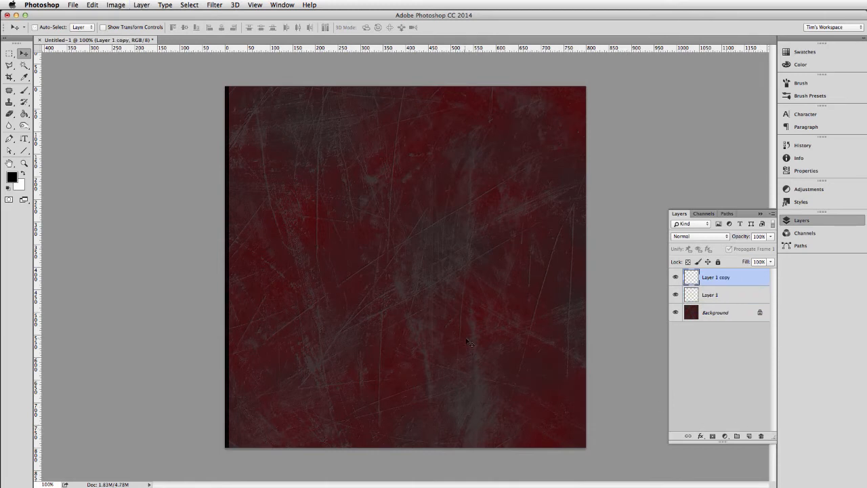
pyautogui.moveTo(347, 322); pyautogui.dragTo(439, 322)
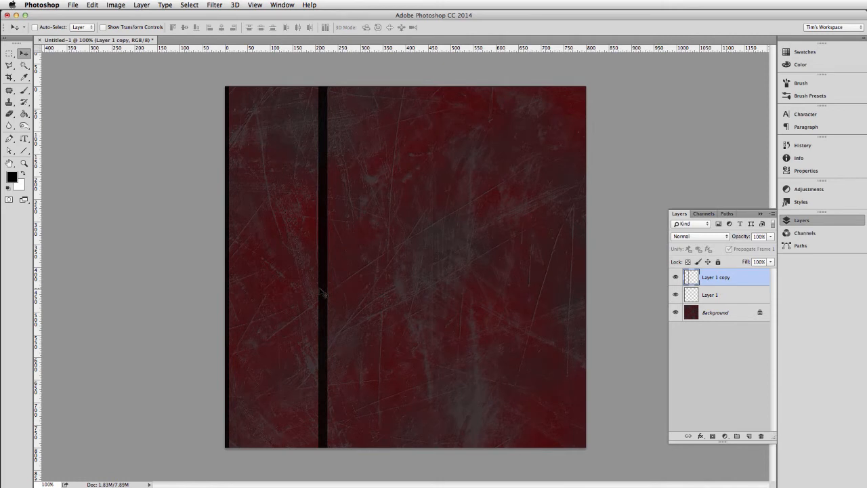
pyautogui.moveTo(323, 293); pyautogui.dragTo(272, 285)
pyautogui.hotkey('ctrl', 'j')
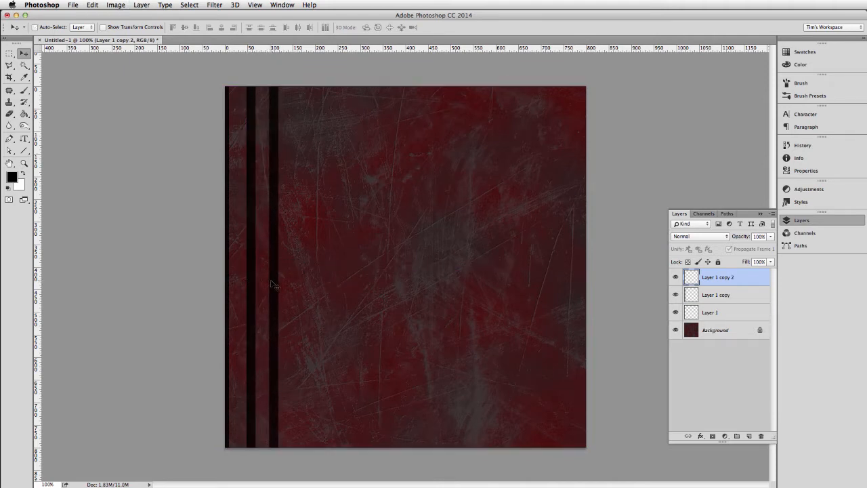
pyautogui.hotkey('ctrl', 'j')
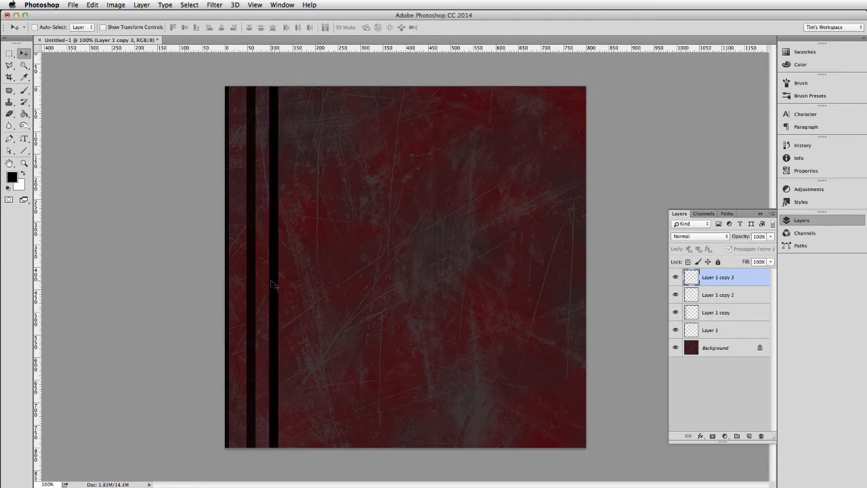
pyautogui.hotkey('ctrl', 'z')
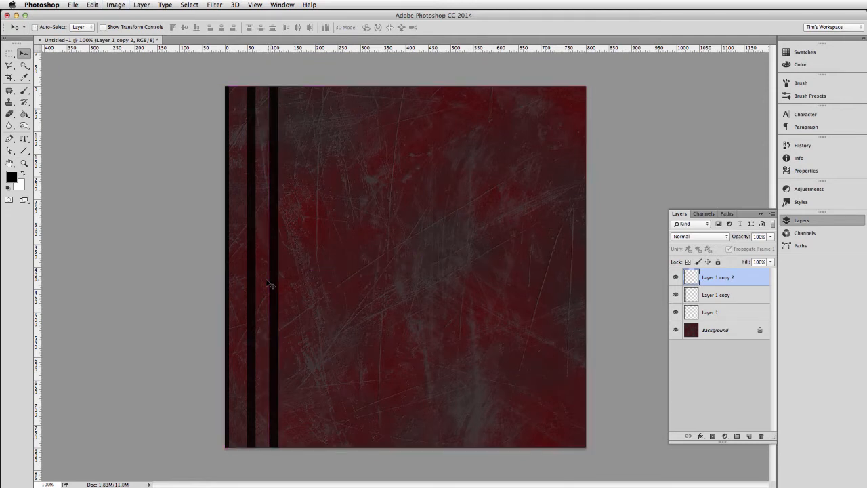
# Merge the two strip copies into one layer and place a duplicate of the pair at 150 and 200 px.
pyautogui.keyDown('shift'); pyautogui.click(716, 295); pyautogui.keyUp('shift')
pyautogui.hotkey('ctrl', 'e')
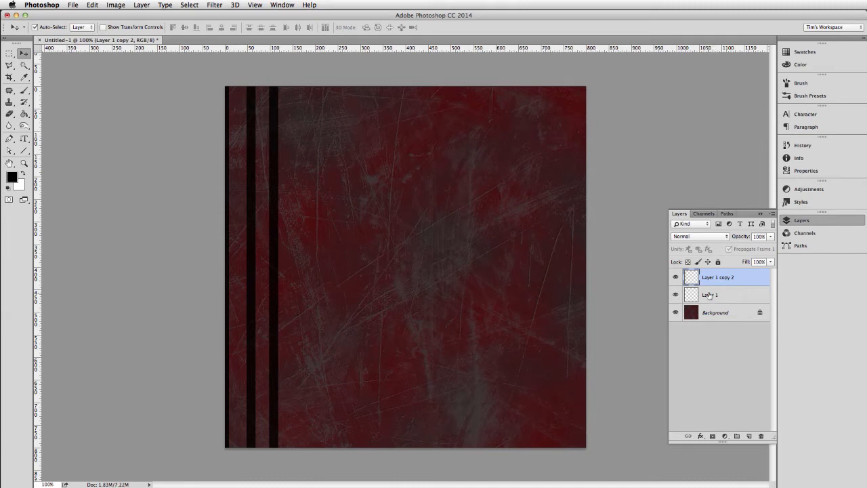
pyautogui.hotkey('ctrl', 'j')
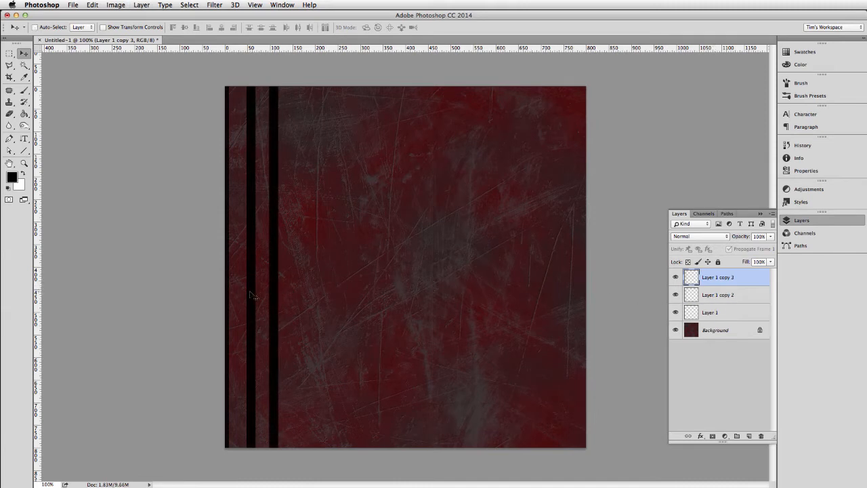
pyautogui.moveTo(248, 296); pyautogui.dragTo(293, 294)
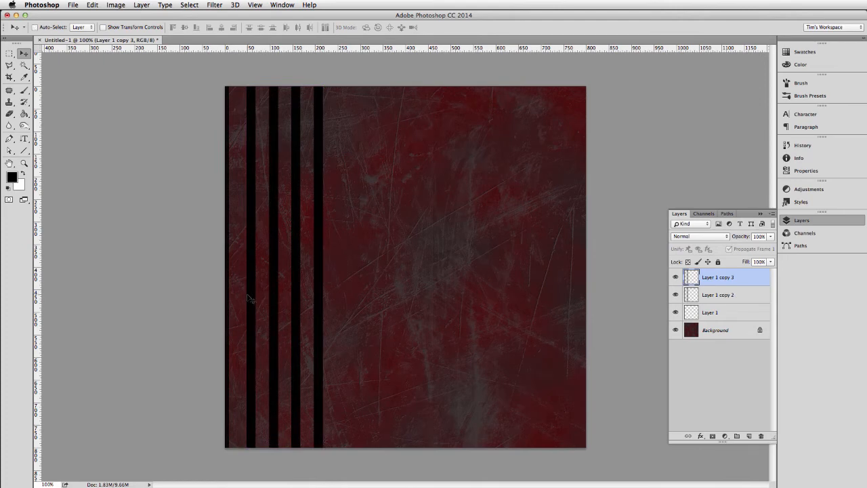
# Keep merging and duplicating the strip group rightward at 50 px spacing until strips cover the full canvas width.
pyautogui.moveTo(249, 298); pyautogui.dragTo(339, 303)
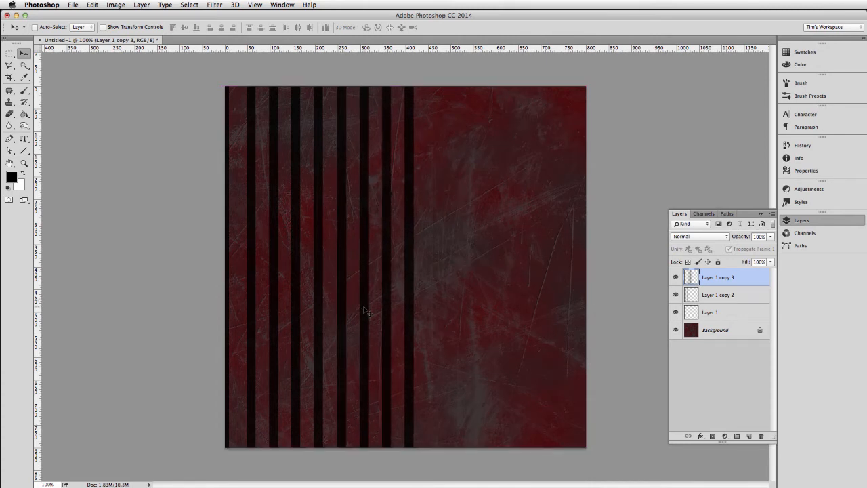
pyautogui.press('super+e')
pyautogui.press('super+j')
pyautogui.moveTo(249, 315); pyautogui.dragTo(407, 323)
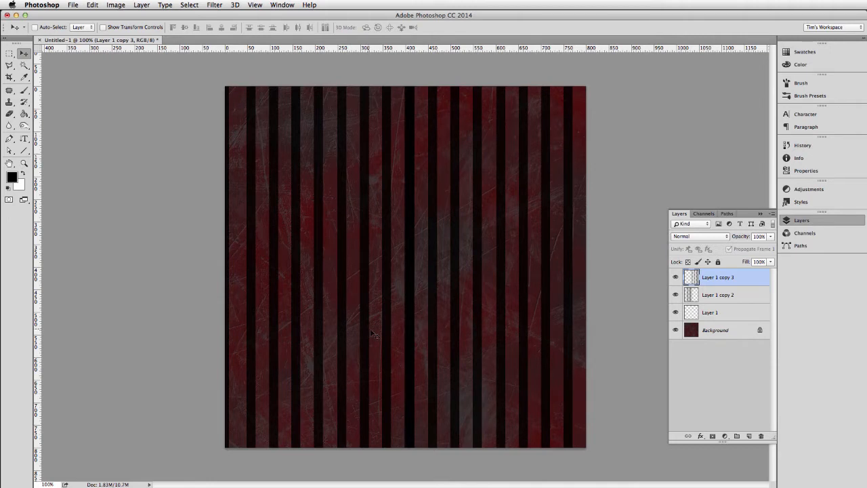
# Merge Layer 1 copy 3 into Layer 1 copy 2 and select the edge strip's layer, Layer 1.
pyautogui.click(722, 317)
pyautogui.click(714, 280)
pyautogui.press('BackSpace')
pyautogui.click(711, 292)
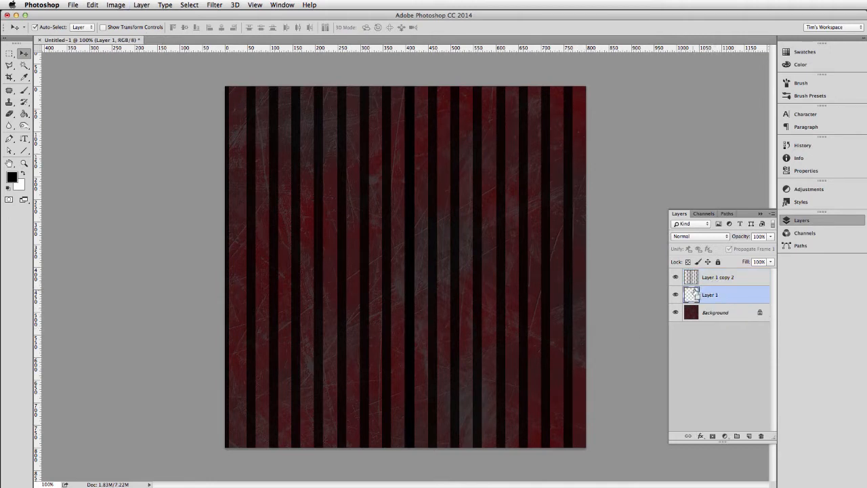
# Try placing a duplicate of Layer 1's edge strip at the canvas's right edge, and delete the copy.
pyautogui.press('super+j')
pyautogui.moveTo(314, 350); pyautogui.dragTo(597, 352)
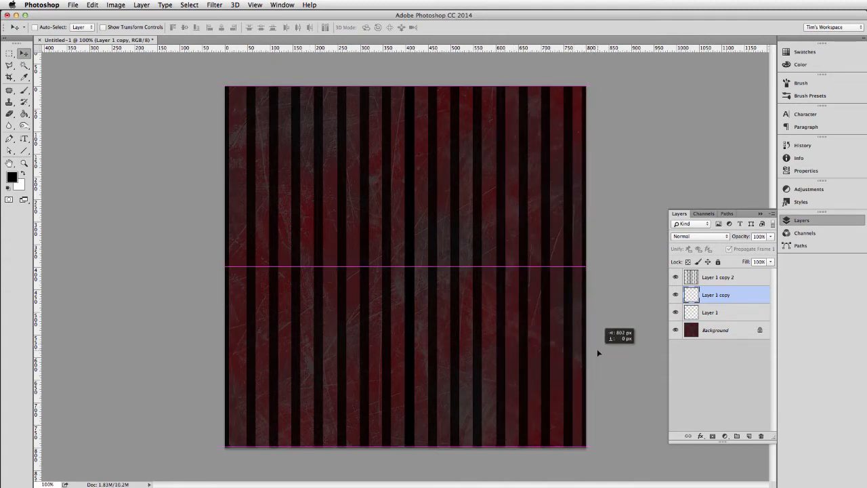
pyautogui.moveTo(597, 352); pyautogui.dragTo(597, 352)
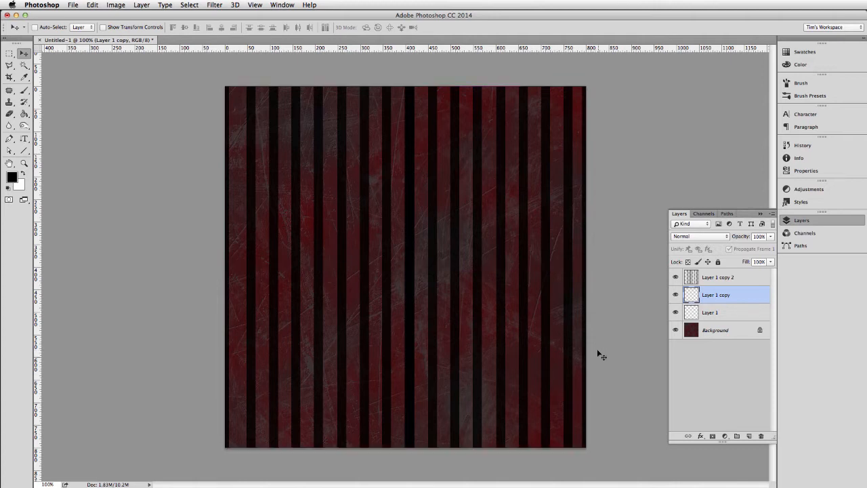
pyautogui.click(761, 436)
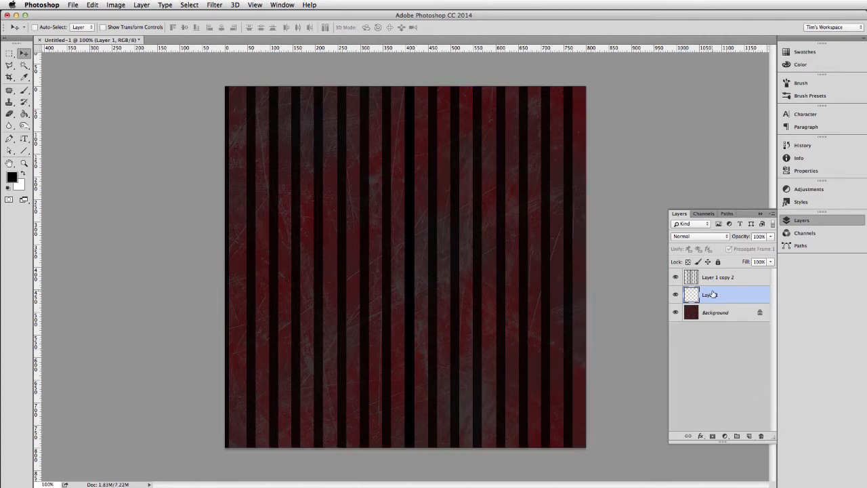
# Nudge Layer 1's edge strip about 12 px right so its full width lies inside the canvas, and hide the rulers.
pyautogui.hotkey('shift', 'Right')
pyautogui.hotkey('shift', 'Right')
pyautogui.hotkey('shift', 'Left')
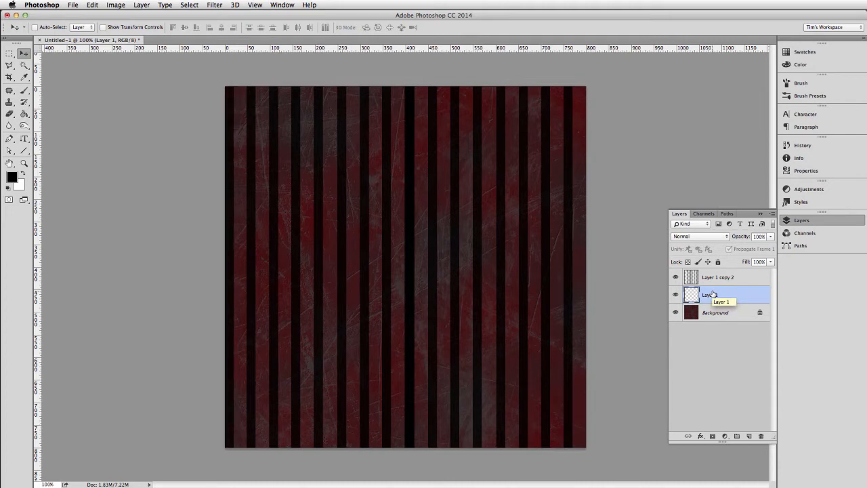
pyautogui.press('Right')
pyautogui.press('Right')
pyautogui.press('Right')
pyautogui.press('Left')
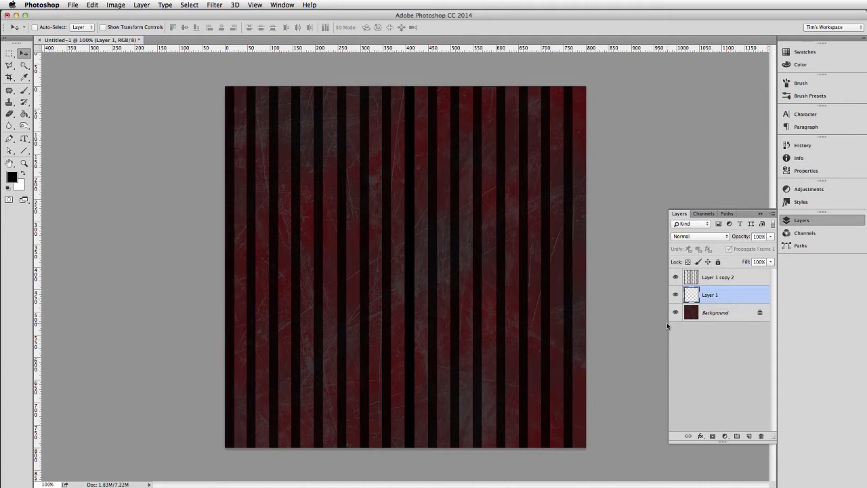
pyautogui.press('super+r')
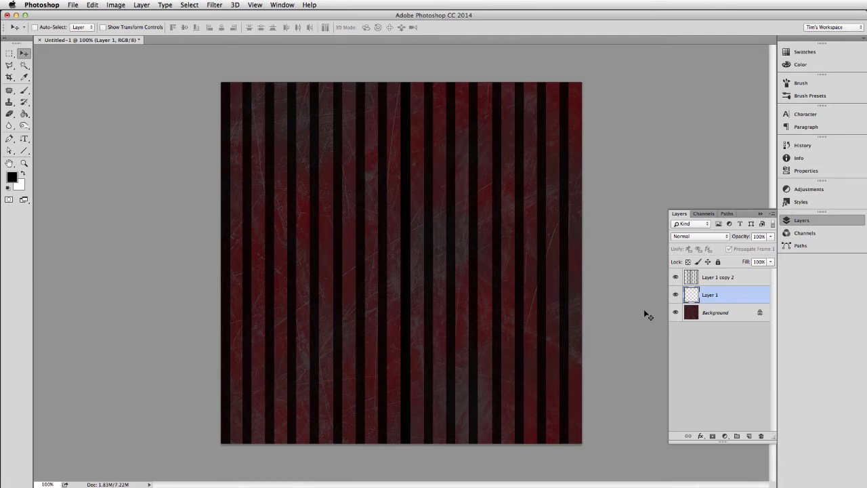
# Merge Layer 1 and Layer 1 copy 2 into a single layer holding all the black strips.
pyautogui.press('m')
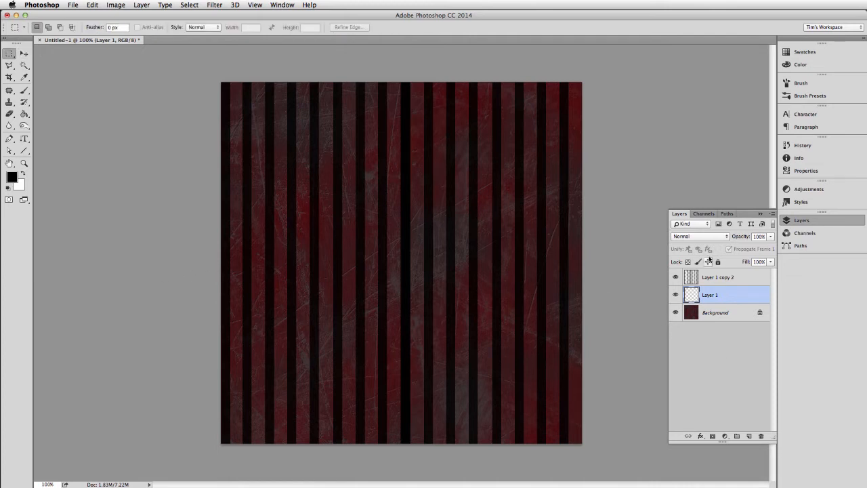
pyautogui.keyDown('shift'); pyautogui.click(712, 282); pyautogui.keyUp('shift')
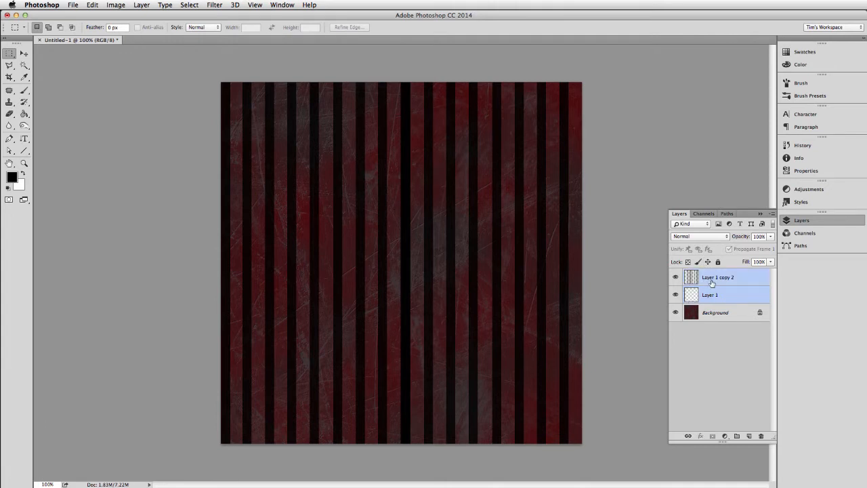
pyautogui.press('super+e')
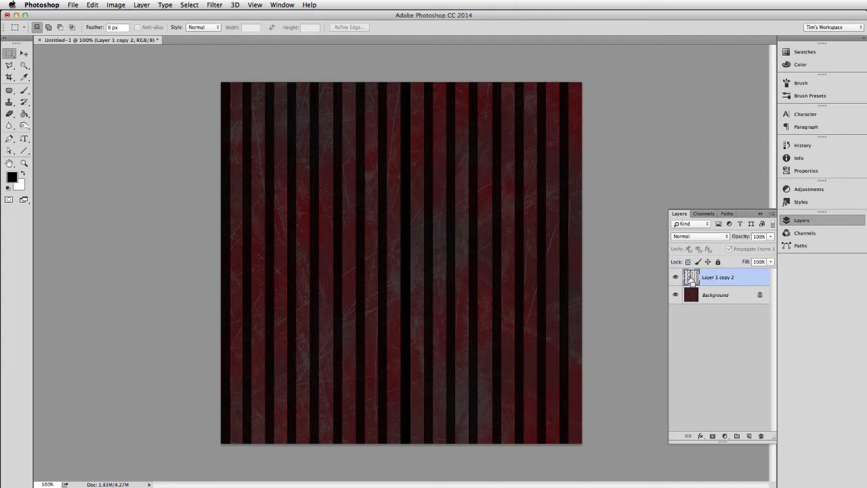
# Load the black strips as a selection, hide their layer, and copy the selected Background areas to a new layer.
pyautogui.keyDown('super'); pyautogui.click(690, 278); pyautogui.keyUp('super')
pyautogui.click(675, 277)
pyautogui.click(713, 295)
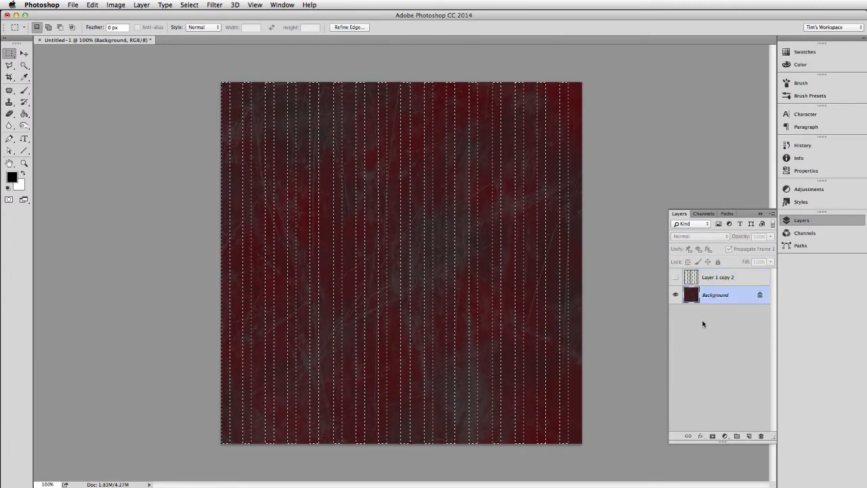
pyautogui.press('super+j')
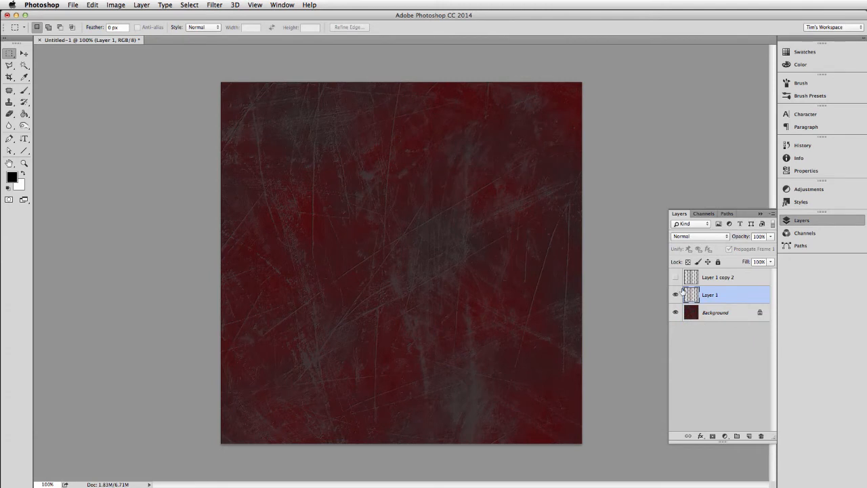
# Delete the hidden black strip layer, Layer 1 copy 2.
pyautogui.click(735, 279)
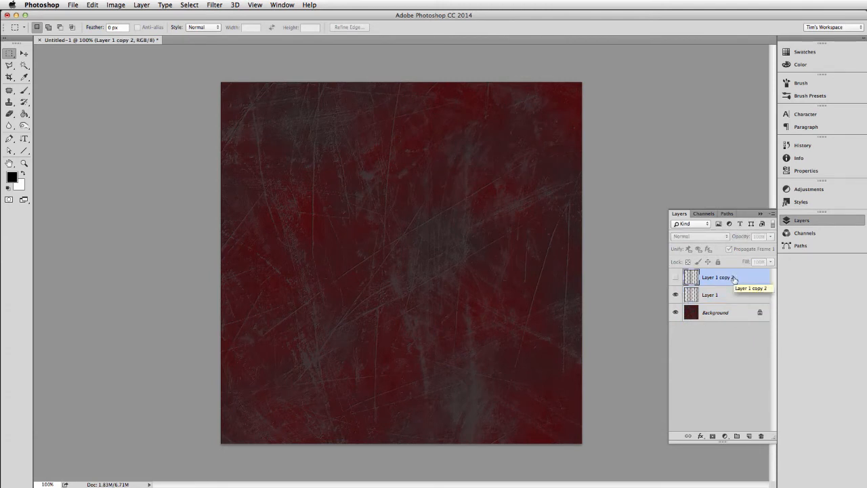
pyautogui.click(761, 436)
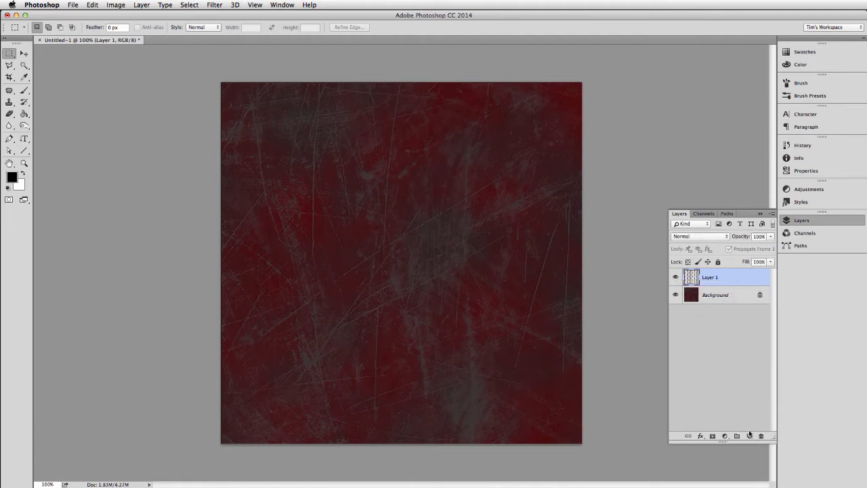
pyautogui.hotkey('ctrl', 'z')
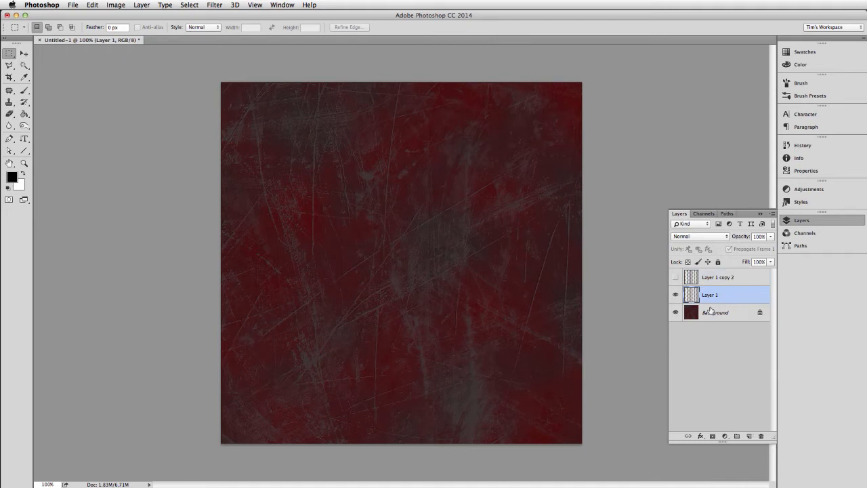
pyautogui.click(715, 277)
pyautogui.click(762, 436)
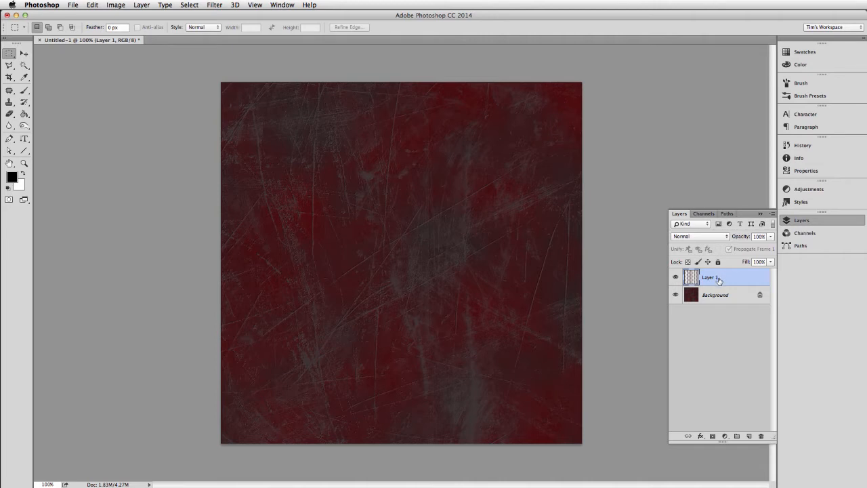
# Add an Outer Glow to Layer 1 with Normal blend mode and black (000000) as its color.
pyautogui.click(720, 295)
pyautogui.click(718, 277)
pyautogui.click(700, 436)
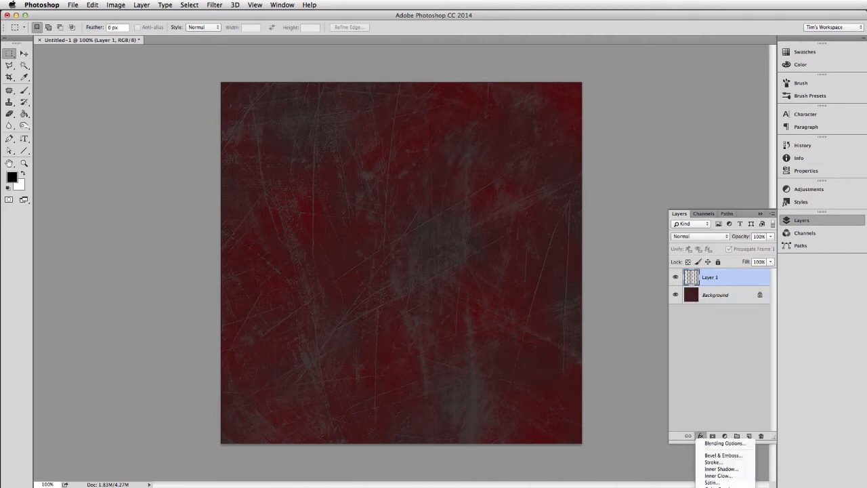
pyautogui.click(715, 486)
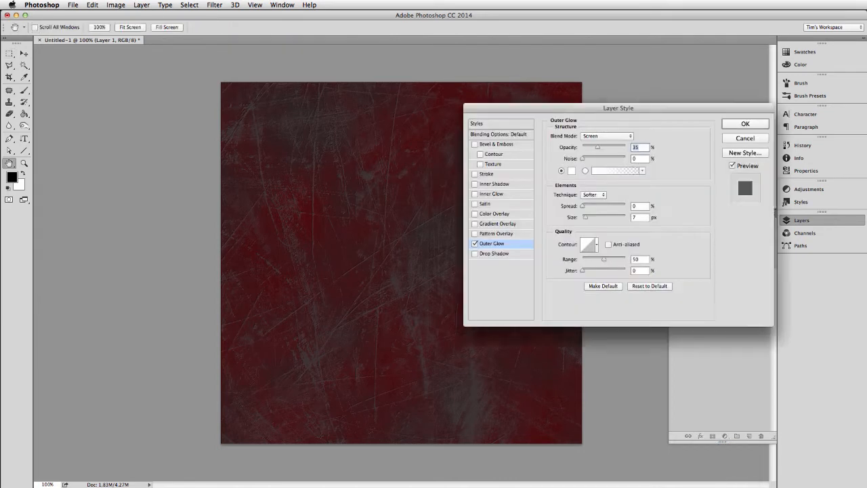
pyautogui.click(596, 139)
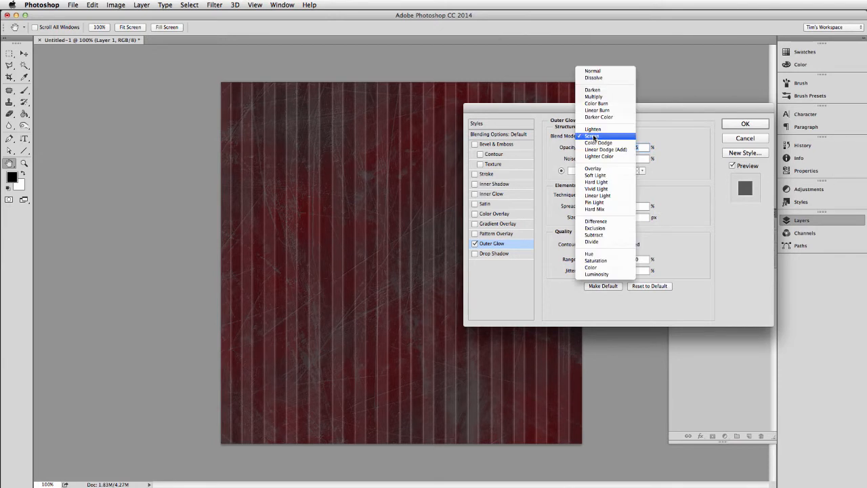
pyautogui.click(591, 74)
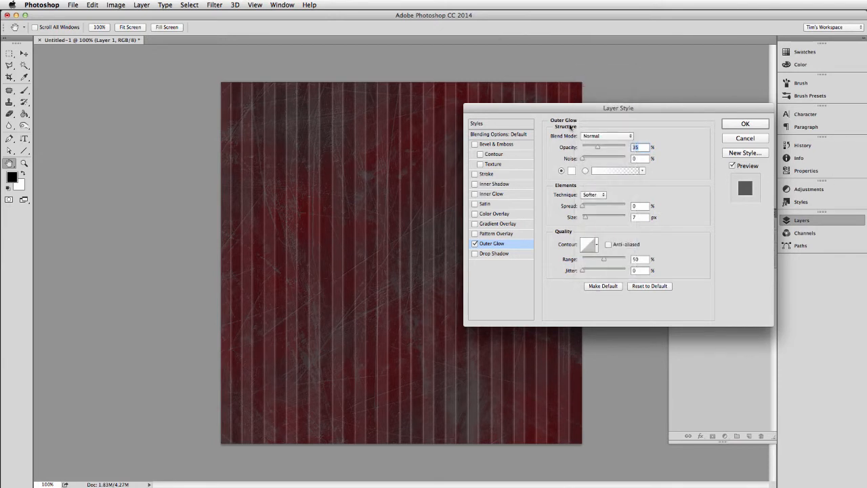
pyautogui.click(571, 171)
pyautogui.click(376, 186)
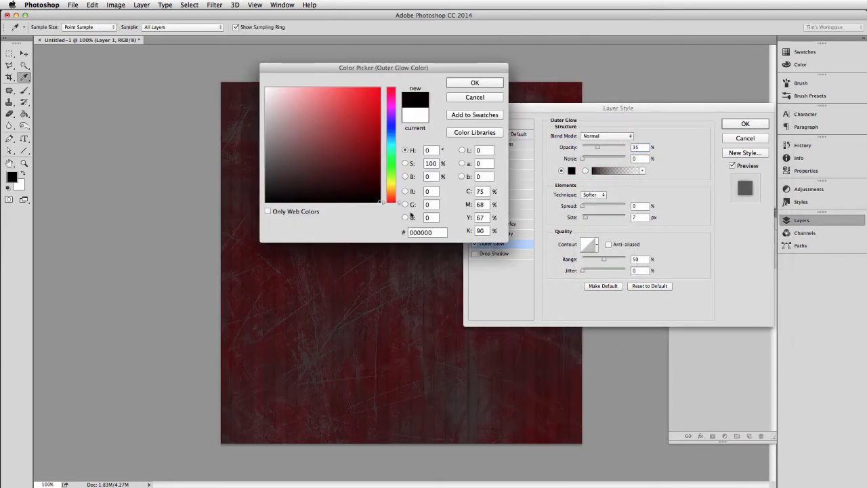
pyautogui.click(474, 83)
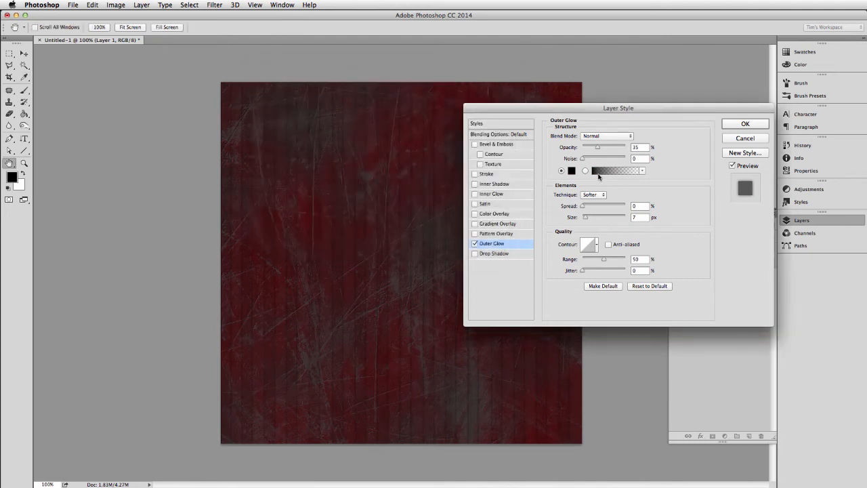
# Set the Outer Glow's technique to Precise and its opacity to 75%, and apply the layer style.
pyautogui.click(590, 196)
pyautogui.click(592, 201)
pyautogui.moveTo(597, 146); pyautogui.dragTo(615, 150)
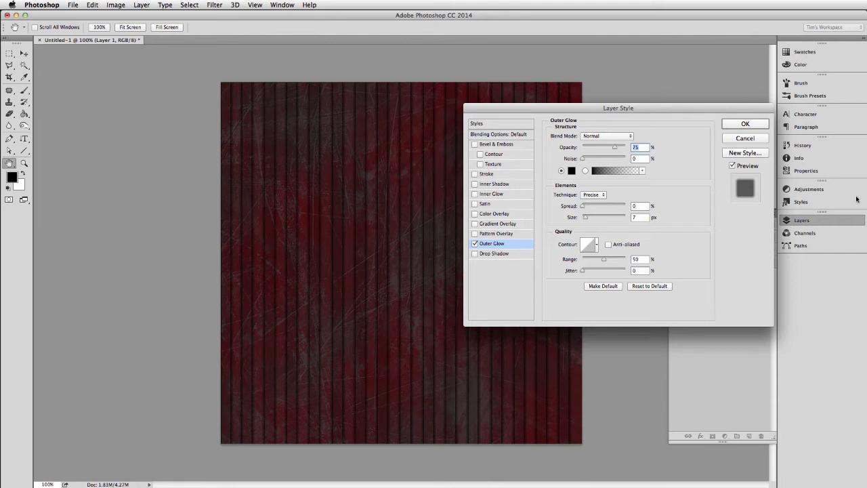
pyautogui.click(743, 125)
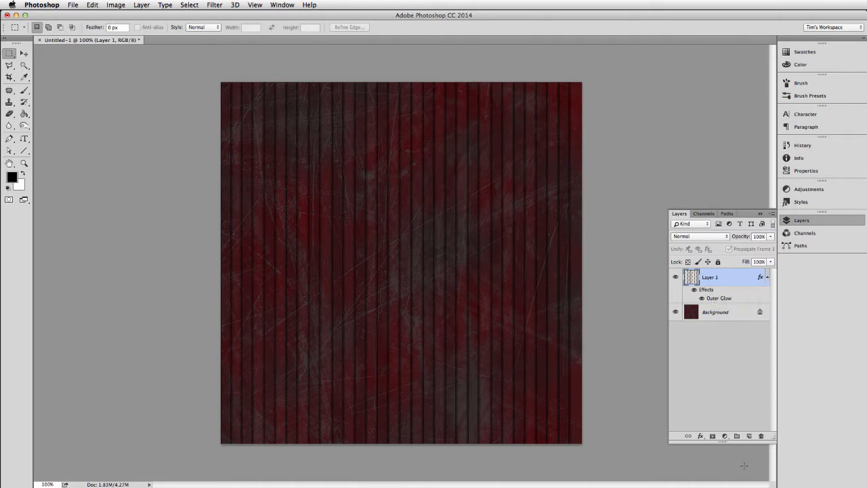
# Try brightening the midtones of the whole image with a Levels adjustment layer, and delete that layer.
pyautogui.click(724, 436)
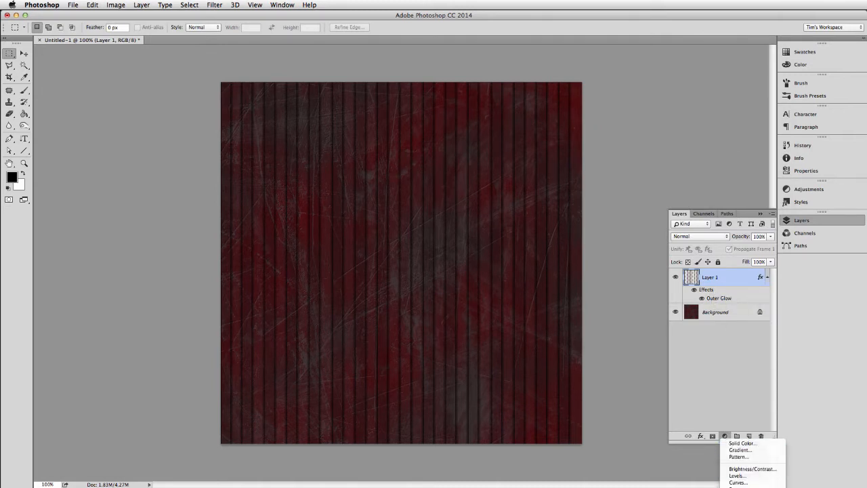
pyautogui.click(753, 476)
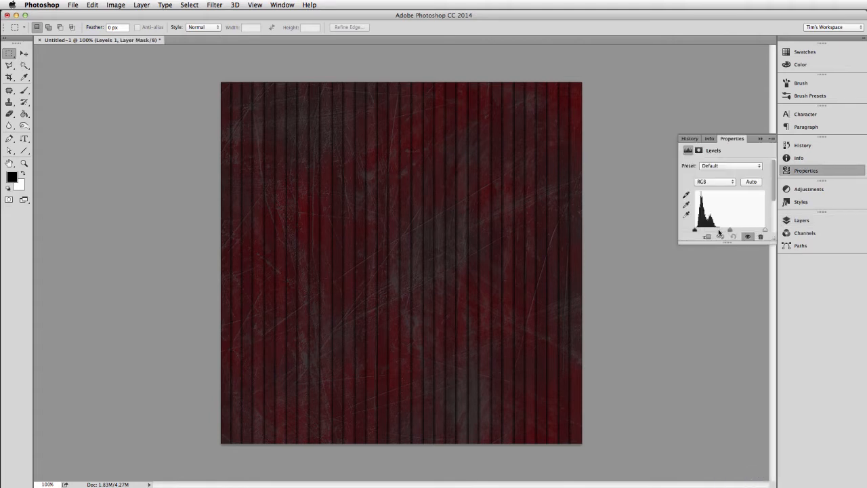
pyautogui.moveTo(729, 230); pyautogui.dragTo(717, 231)
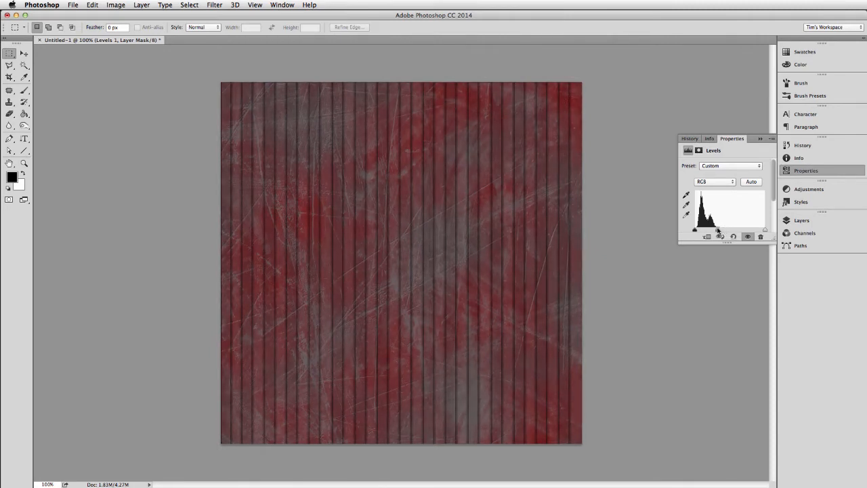
pyautogui.click(805, 233)
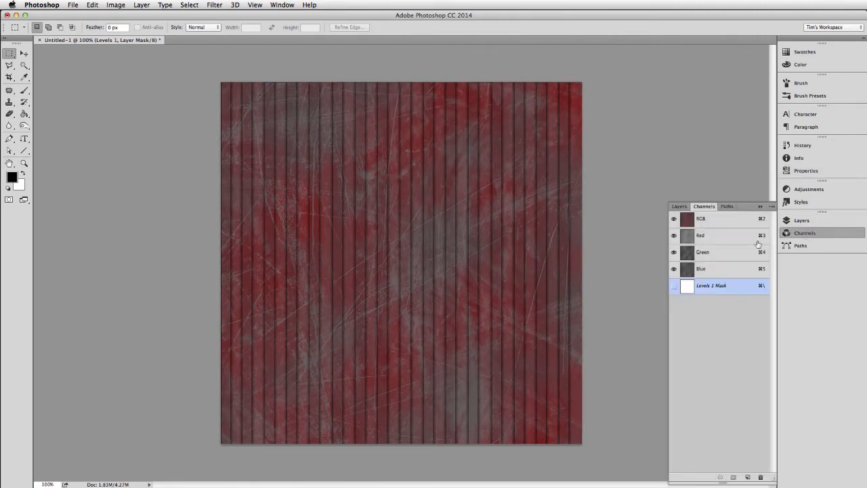
pyautogui.click(813, 222)
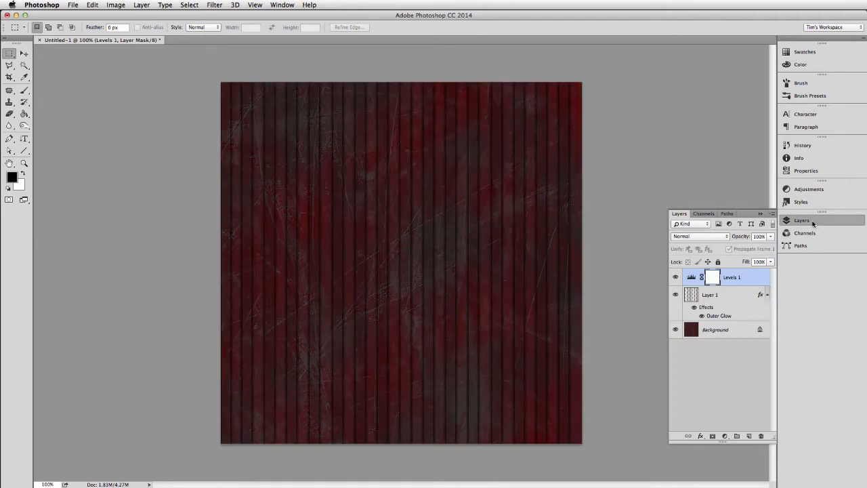
pyautogui.press('Delete')
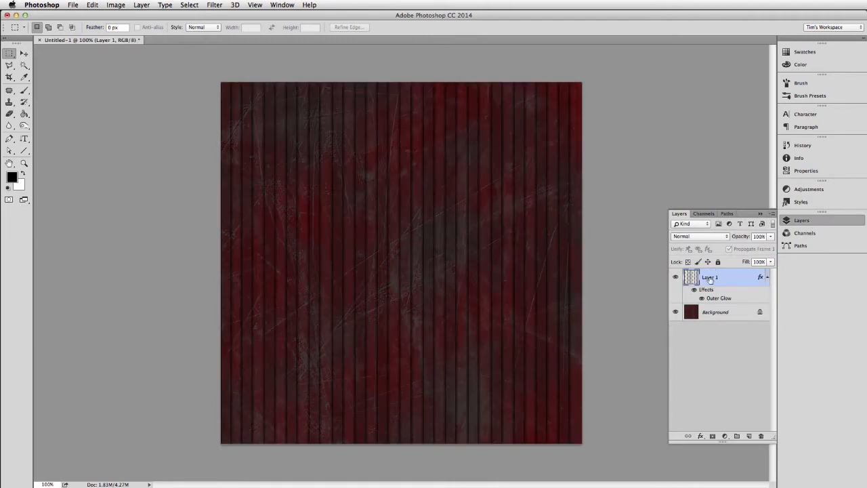
# Apply Levels directly to the textured strips on Layer 1 with the midtone input set to 1.48.
pyautogui.hotkey('ctrl', 'l')
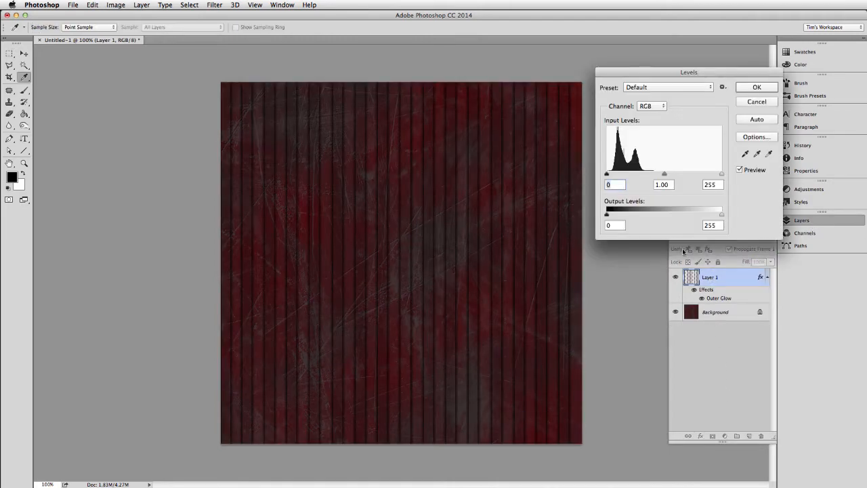
pyautogui.moveTo(663, 175); pyautogui.dragTo(650, 176)
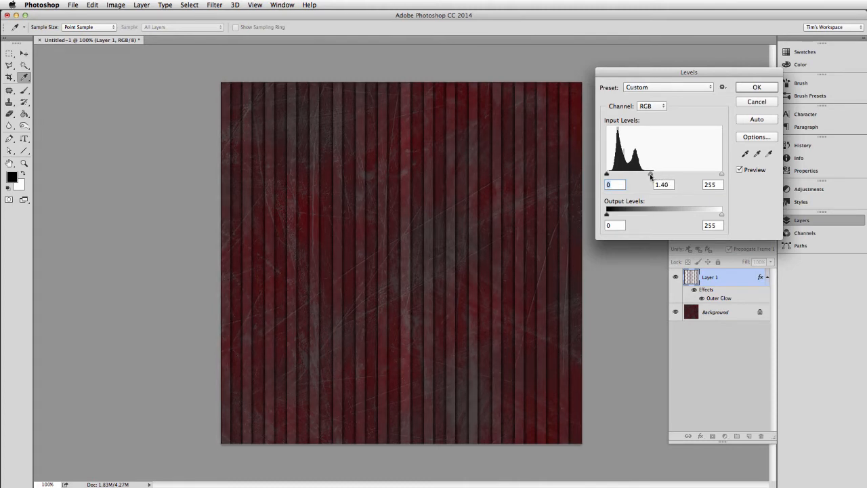
pyautogui.moveTo(650, 176); pyautogui.dragTo(647, 176)
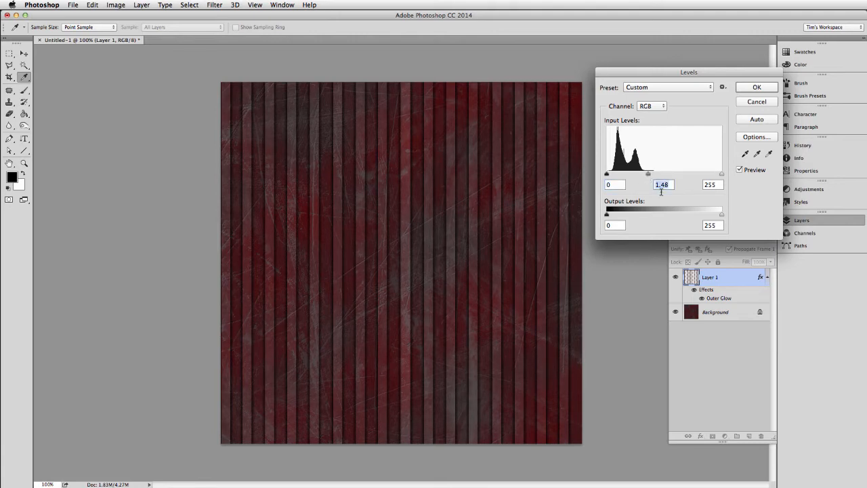
pyautogui.click(744, 88)
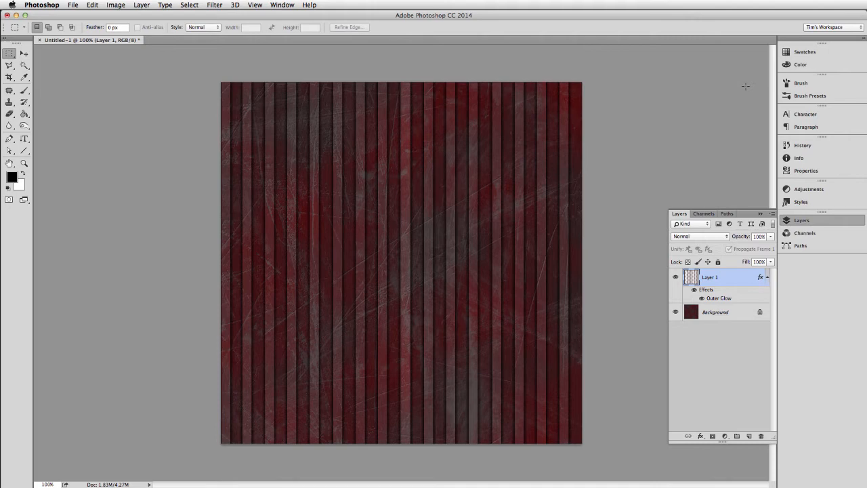
# Create a merged copy of Layer 1 and the Background as a new top layer, keeping both originals.
pyautogui.keyDown('shift'); pyautogui.click(709, 311); pyautogui.keyUp('shift')
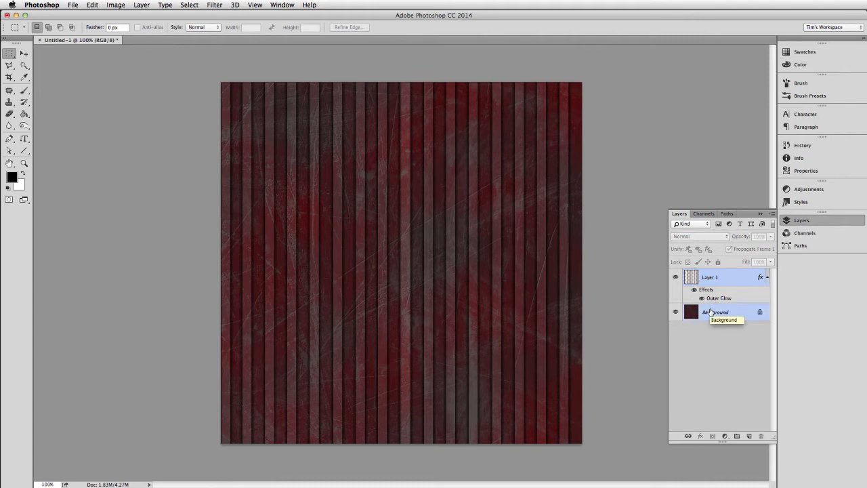
pyautogui.press('super+e')
pyautogui.press('super+z')
pyautogui.press('super+alt+e')
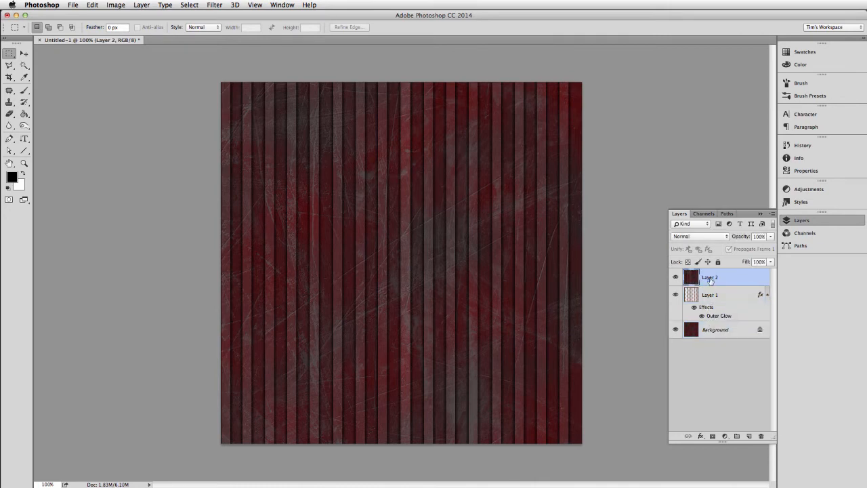
# Rename the merged top layer "composite" and hide Layer 1 and the Background beneath it.
pyautogui.doubleClick(710, 277)
pyautogui.write('compo')
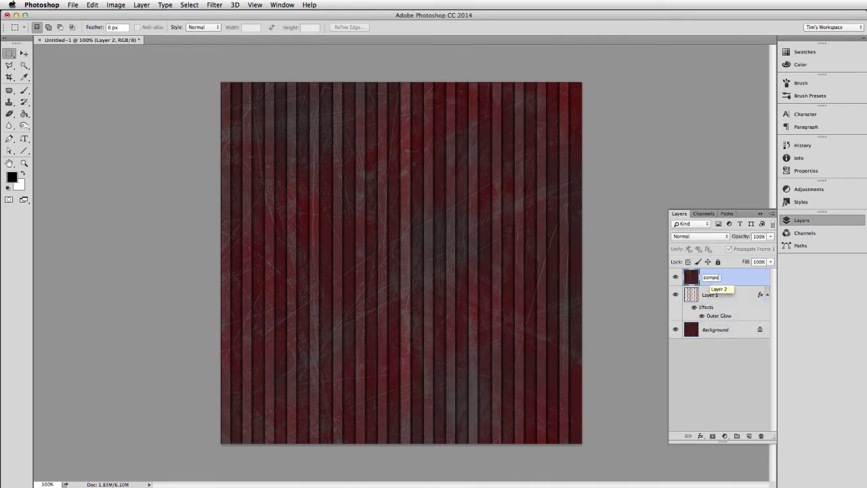
pyautogui.write('site')
pyautogui.press('Return')
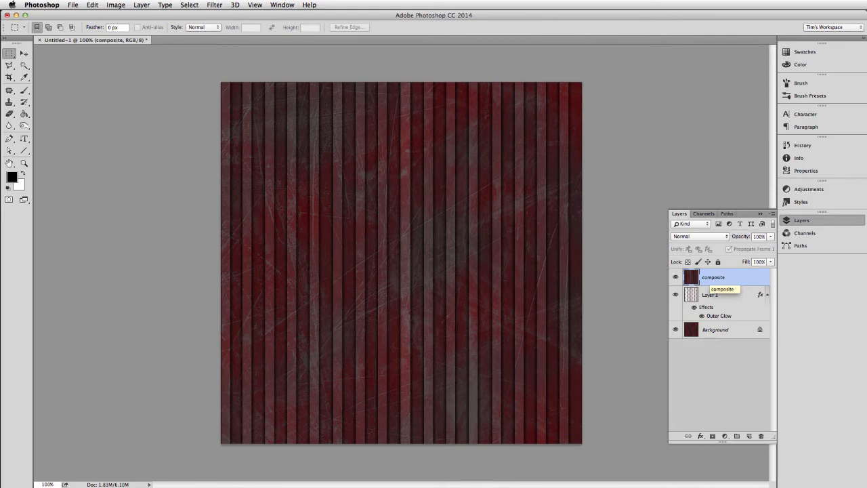
pyautogui.click(725, 436)
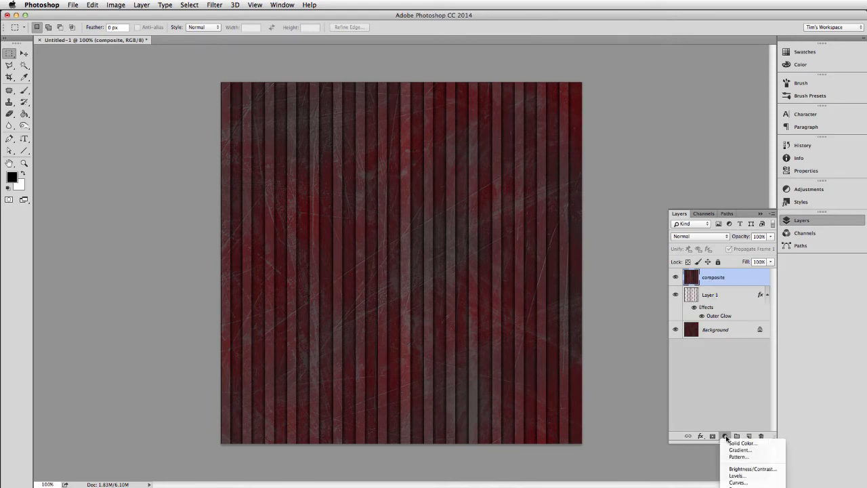
pyautogui.click(713, 387)
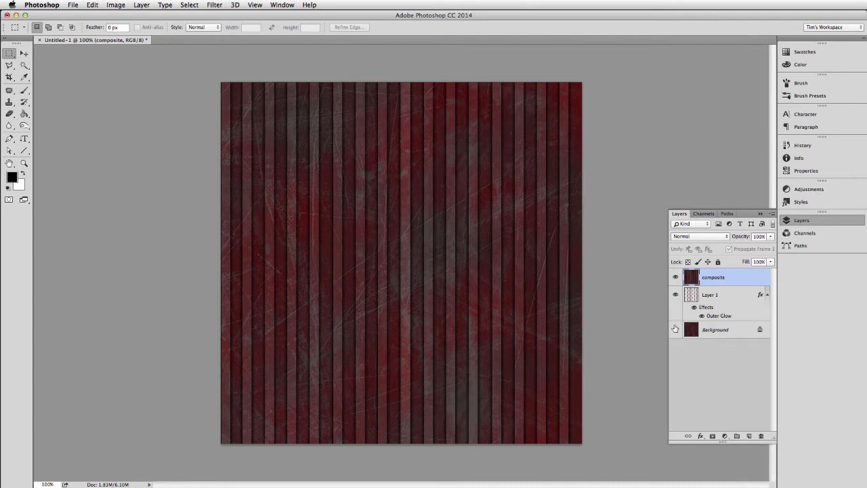
pyautogui.moveTo(675, 300); pyautogui.dragTo(675, 345)
# Add a Hue/Saturation adjustment layer above the composite, with saturation at -57 and the hue shifted to dark blue.
pyautogui.click(725, 436)
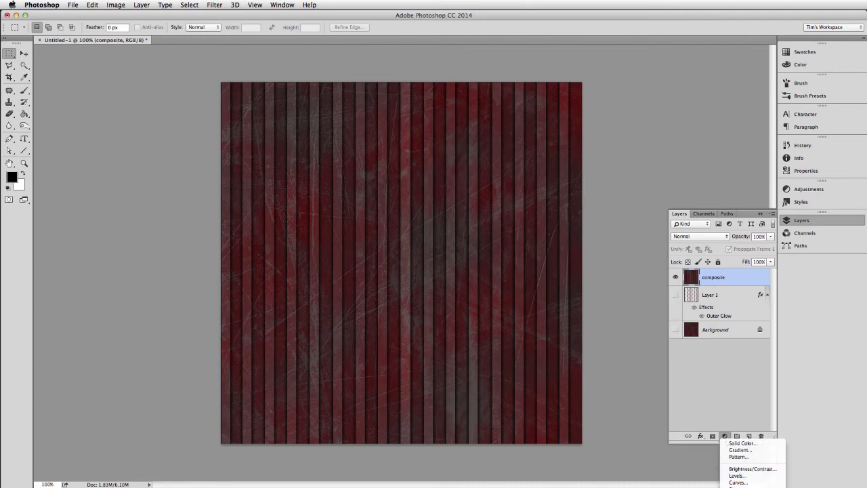
pyautogui.click(745, 487)
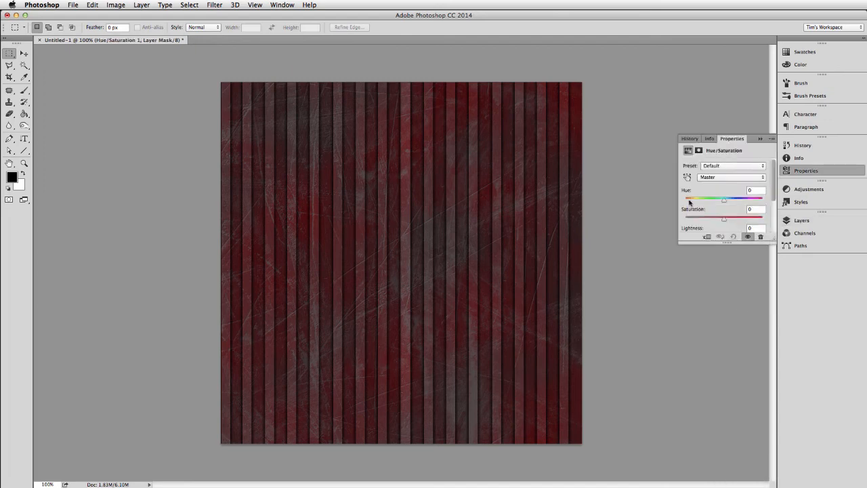
pyautogui.moveTo(722, 202); pyautogui.dragTo(697, 200)
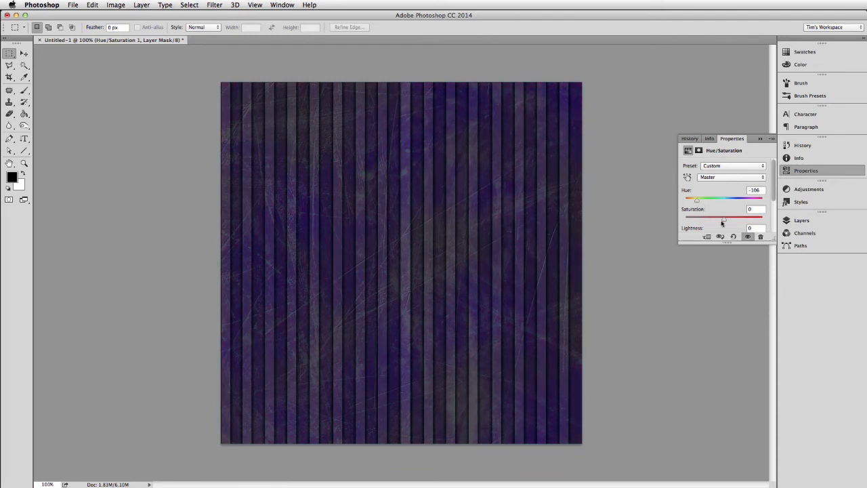
pyautogui.moveTo(723, 218); pyautogui.dragTo(702, 218)
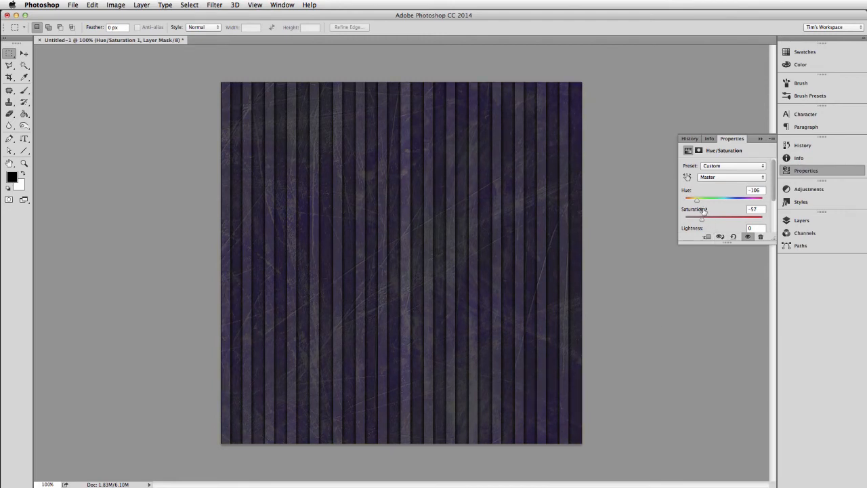
pyautogui.moveTo(697, 200); pyautogui.dragTo(693, 201)
pyautogui.click(808, 171)
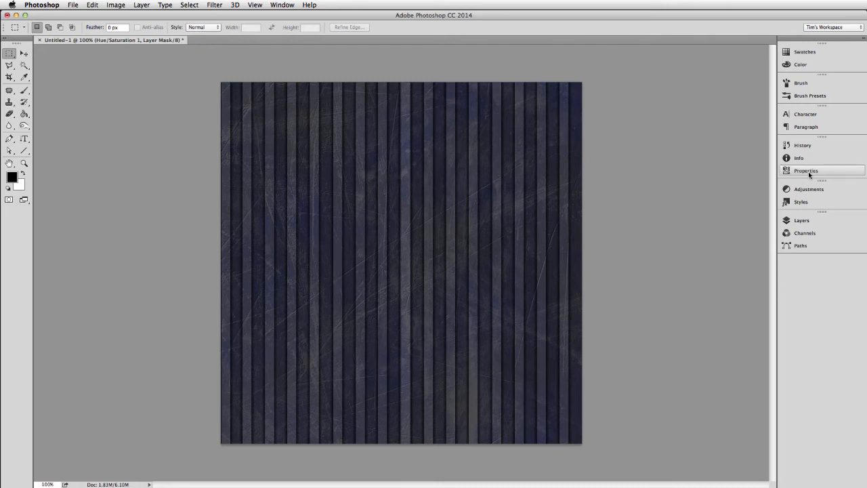
# Hide the Hue/Saturation 1 and composite layers, and show Layer 1 and the Background again.
pyautogui.click(799, 223)
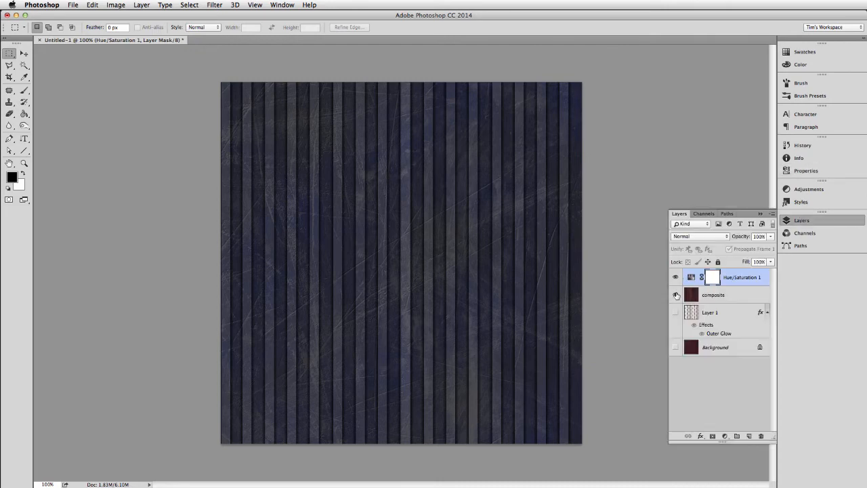
pyautogui.moveTo(675, 295); pyautogui.dragTo(675, 277)
pyautogui.moveTo(675, 312); pyautogui.dragTo(675, 347)
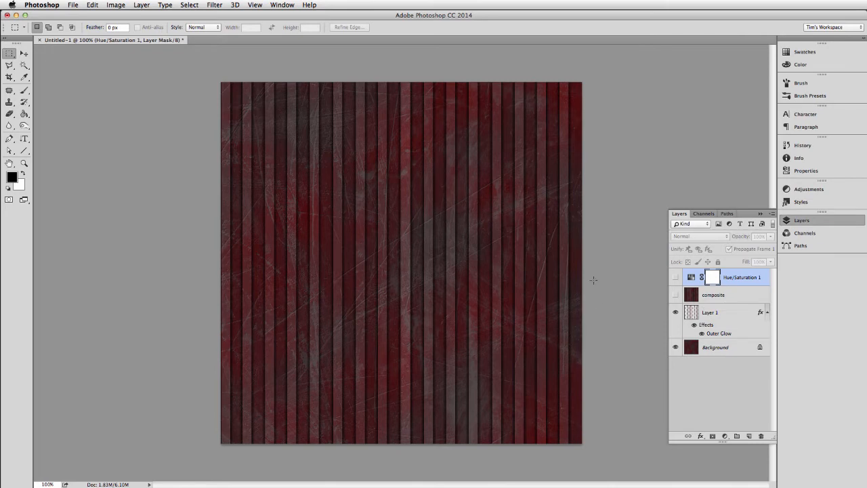
# On a new layer directly above the Background, fill a full-width horizontal band about 80 px high along the image's top edge with black.
pyautogui.click(720, 349)
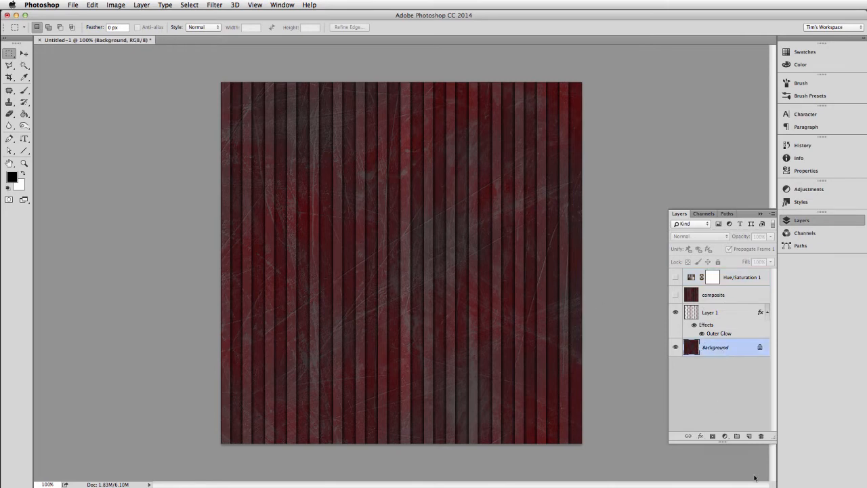
pyautogui.click(749, 436)
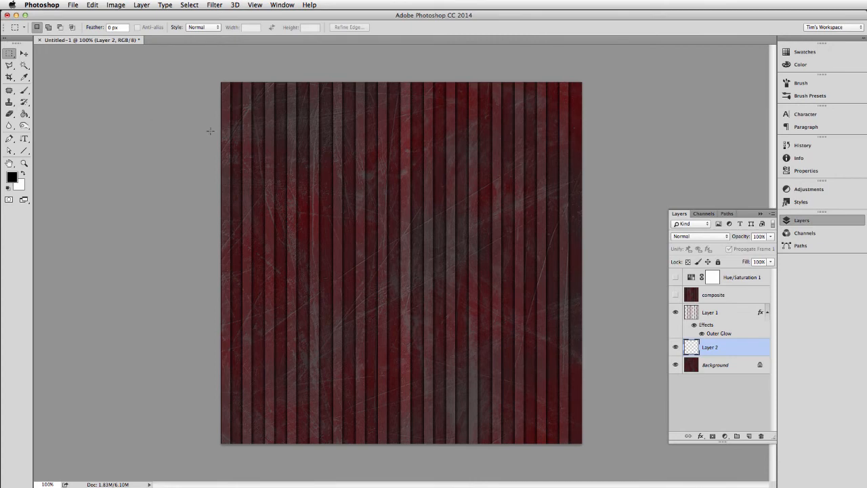
pyautogui.moveTo(234, 101); pyautogui.dragTo(249, 119)
pyautogui.moveTo(215, 80); pyautogui.dragTo(606, 117)
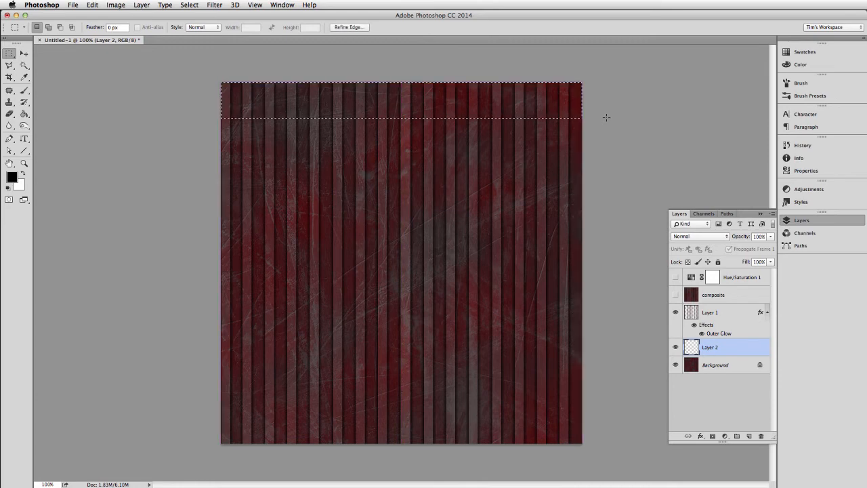
pyautogui.press('g')
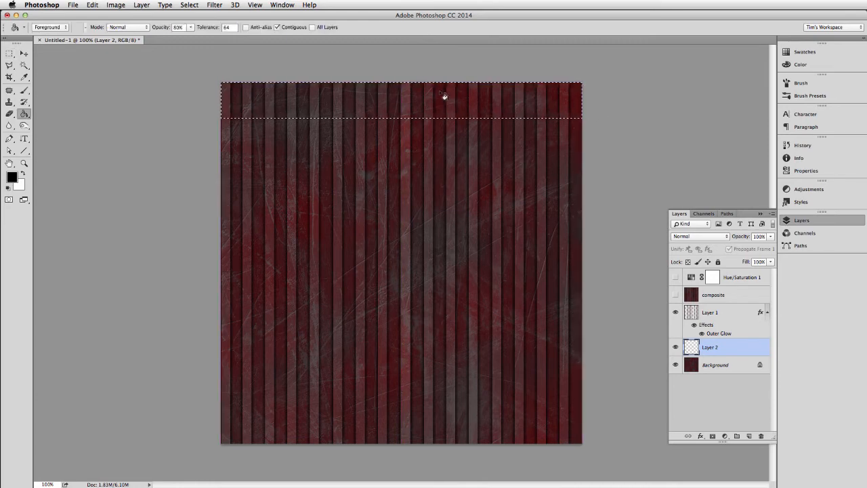
pyautogui.click(438, 97)
pyautogui.press('super+d')
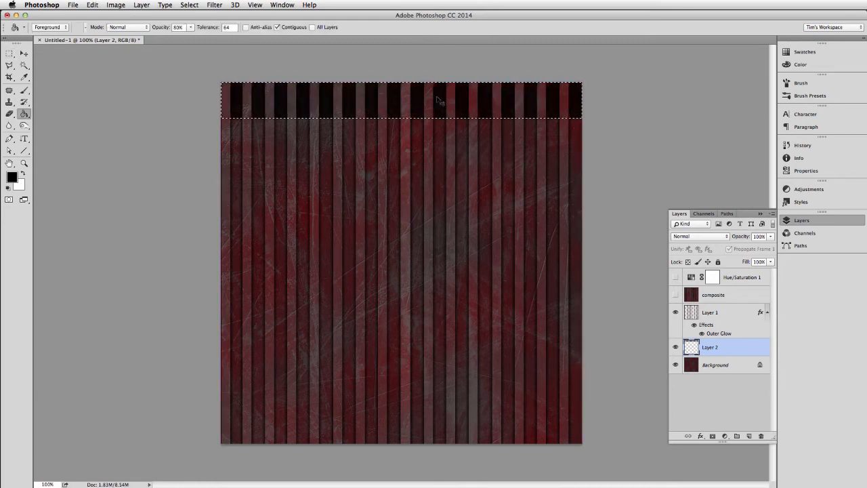
# Duplicate the black band and place the copy one band height below the original, aligned to a horizontal guide at about 160 px.
pyautogui.press('super+j')
pyautogui.press('v')
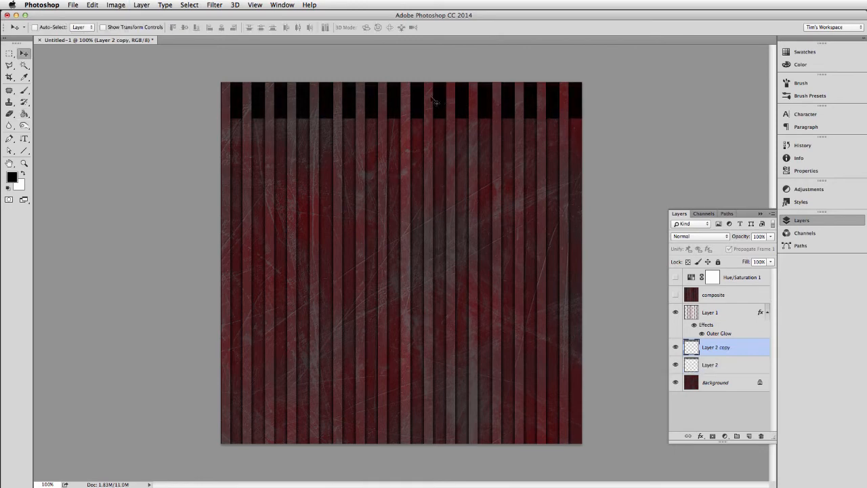
pyautogui.moveTo(400, 87); pyautogui.dragTo(396, 131)
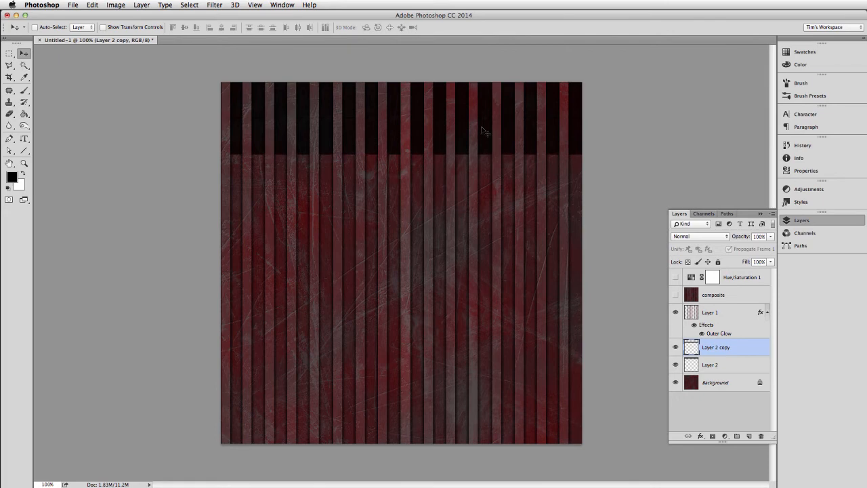
pyautogui.press('super')
pyautogui.press('super')
pyautogui.press('super+r')
pyautogui.moveTo(345, 51); pyautogui.dragTo(379, 158)
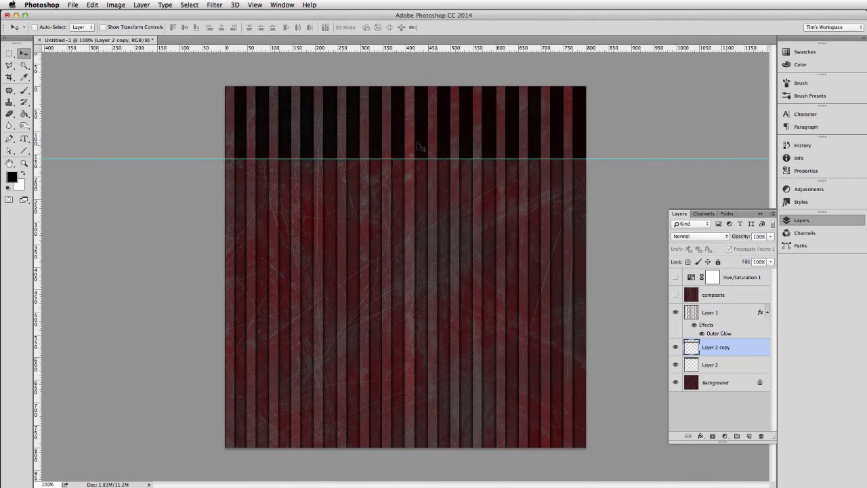
pyautogui.moveTo(337, 136); pyautogui.dragTo(335, 170)
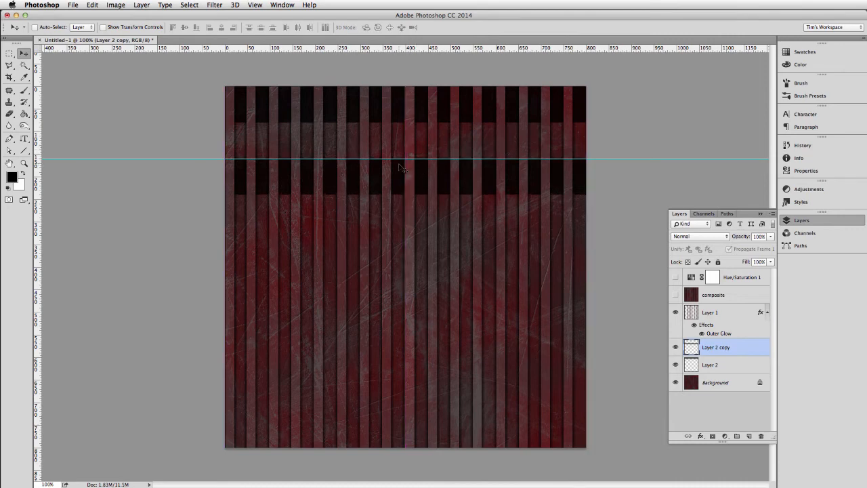
pyautogui.moveTo(400, 158); pyautogui.dragTo(401, 159)
# Duplicate the second band and use the guide to place the copy one band height below it, at about 320 px.
pyautogui.press('super+j')
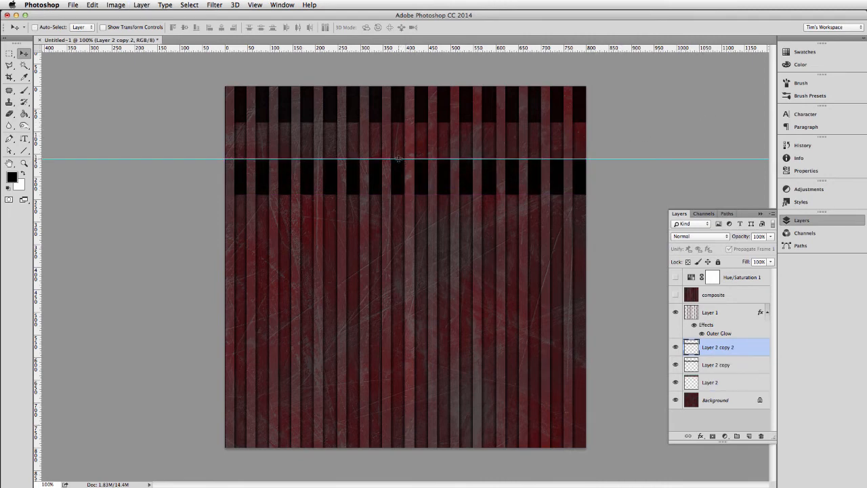
pyautogui.moveTo(399, 159); pyautogui.dragTo(427, 194)
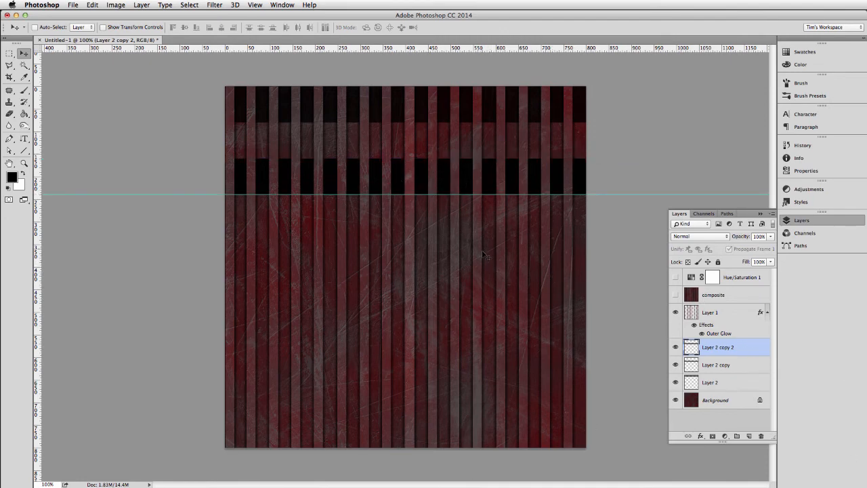
pyautogui.moveTo(472, 163); pyautogui.dragTo(469, 218)
pyautogui.moveTo(469, 215); pyautogui.dragTo(463, 243)
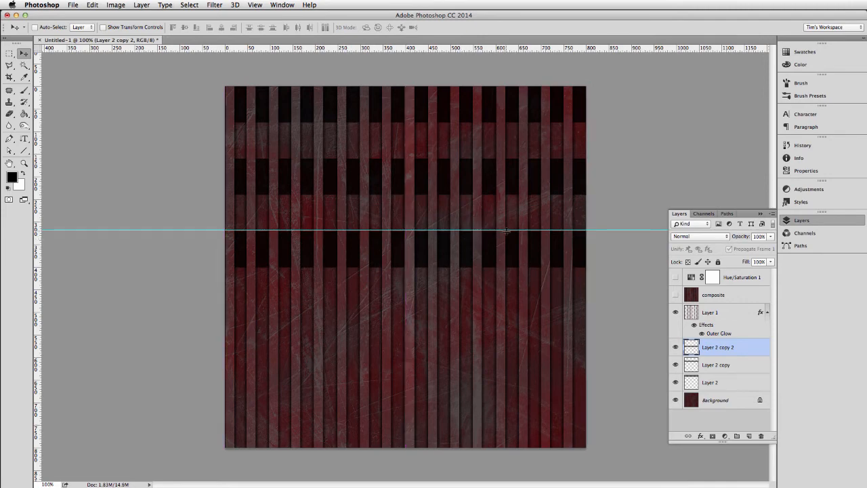
# Add two more copies of the band at the same spacing down the image, and clear the guide.
pyautogui.press('super')
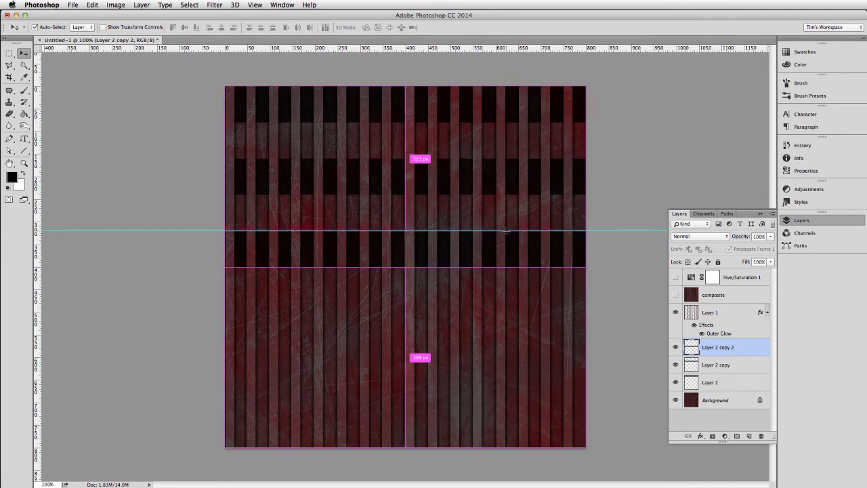
pyautogui.press('super+j')
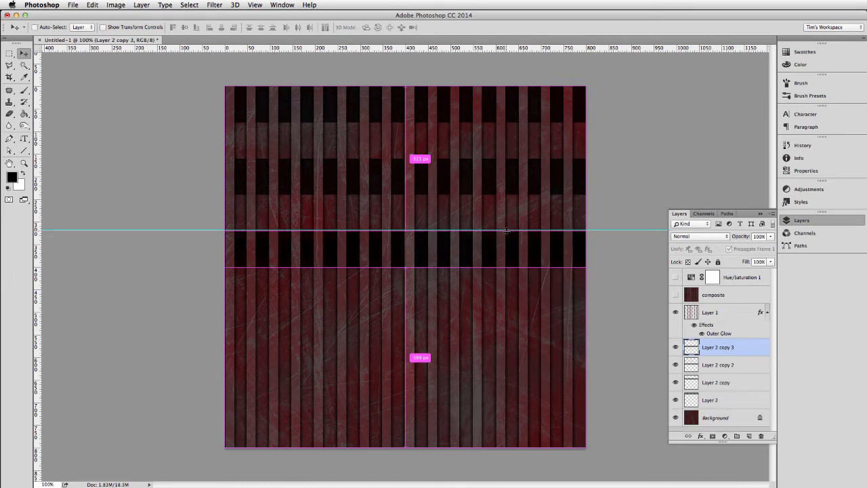
pyautogui.moveTo(505, 231); pyautogui.dragTo(485, 393)
pyautogui.press('super+j')
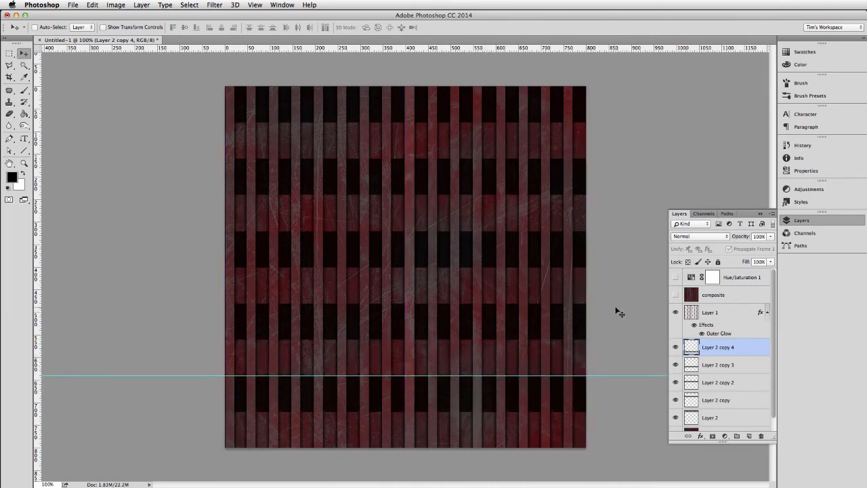
pyautogui.click(254, 5)
pyautogui.click(290, 212)
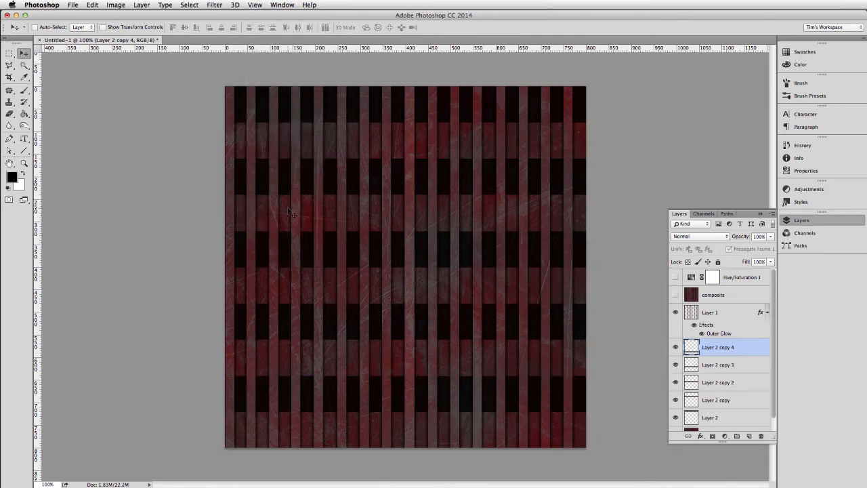
# Merge the five band layers into one and load the merged bands as a selection.
pyautogui.keyDown('shift'); pyautogui.click(708, 417); pyautogui.keyUp('shift')
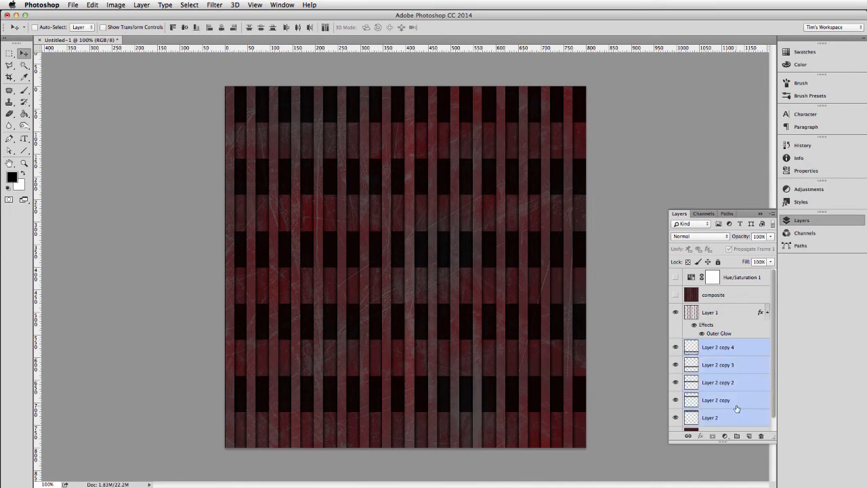
pyautogui.press('super+e')
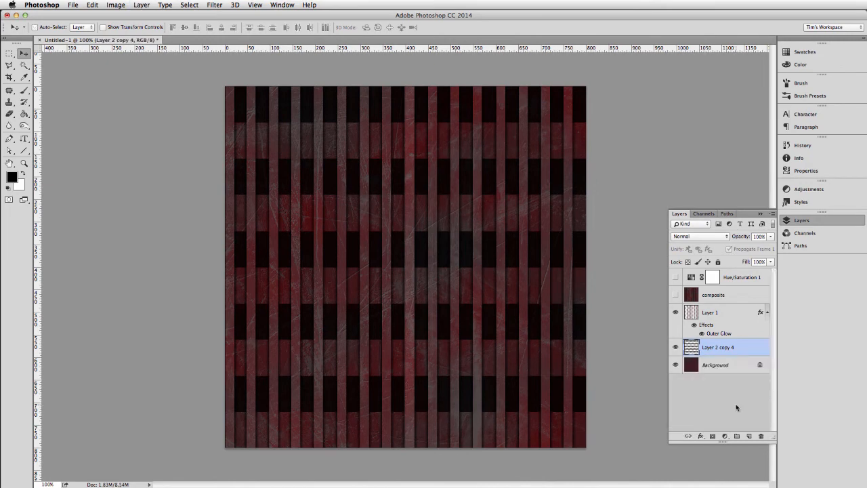
pyautogui.keyDown('super'); pyautogui.click(692, 347); pyautogui.keyUp('super')
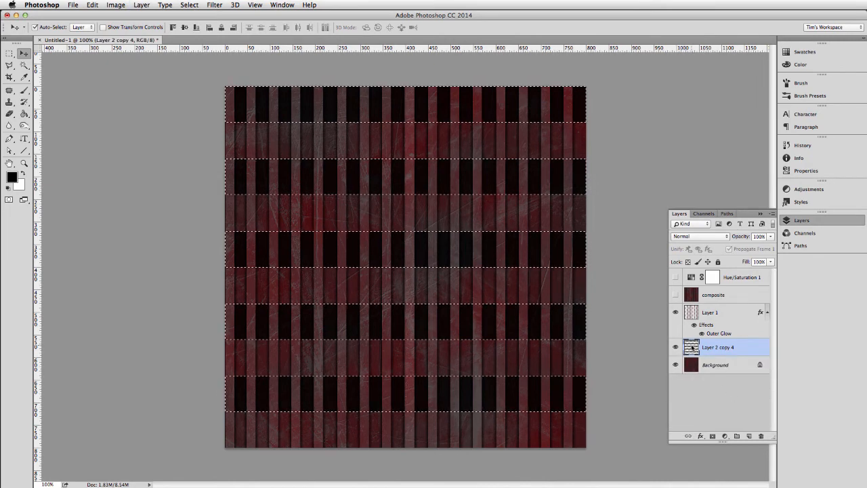
# Delete the merged black band layer and copy the selected bands of the Background to a new layer.
pyautogui.click(675, 347)
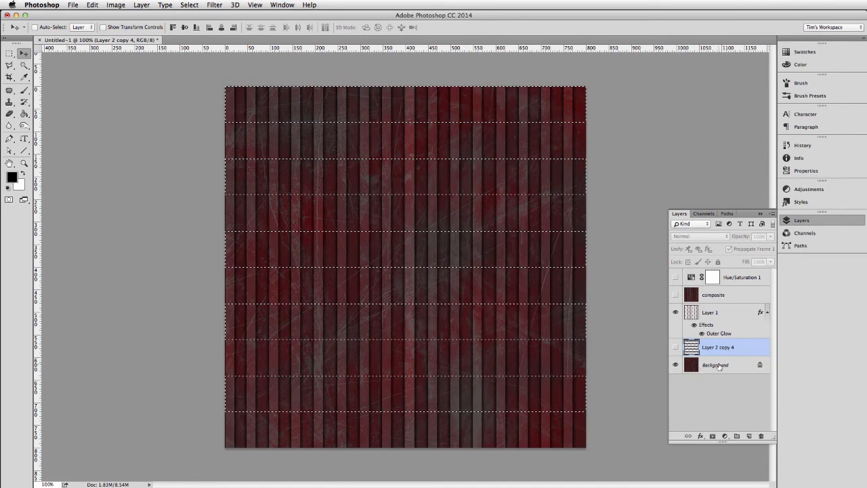
pyautogui.click(762, 435)
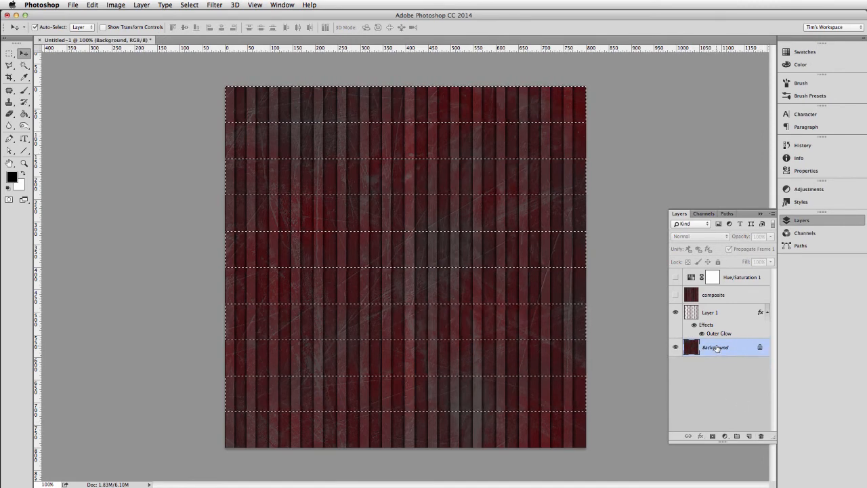
pyautogui.press('super+j')
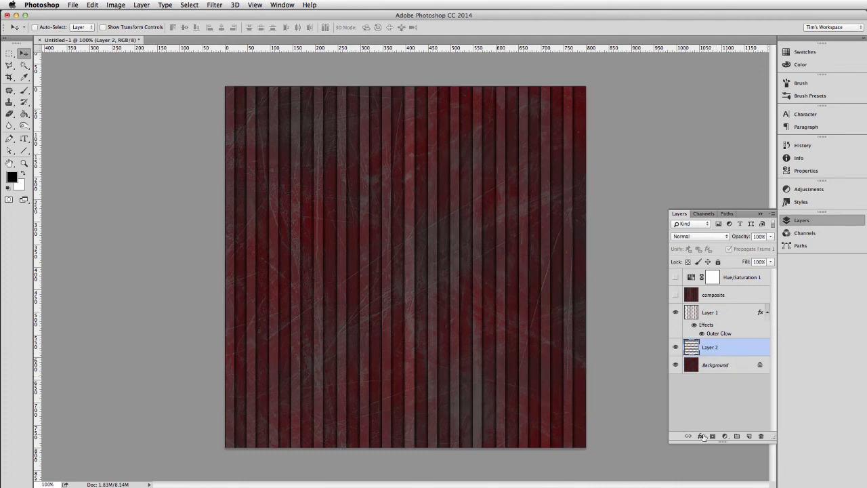
# Copy the Outer Glow effect from Layer 1 to the textured horizontal bands on Layer 2.
pyautogui.click(733, 328)
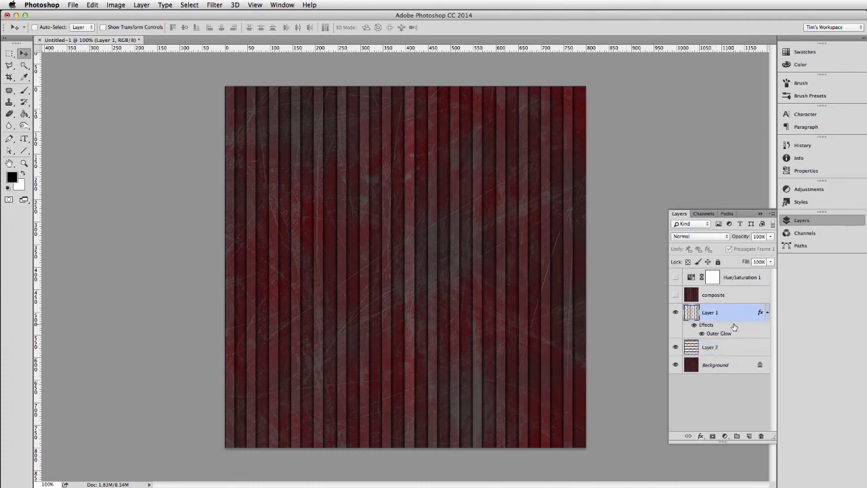
pyautogui.moveTo(742, 331); pyautogui.dragTo(740, 346)
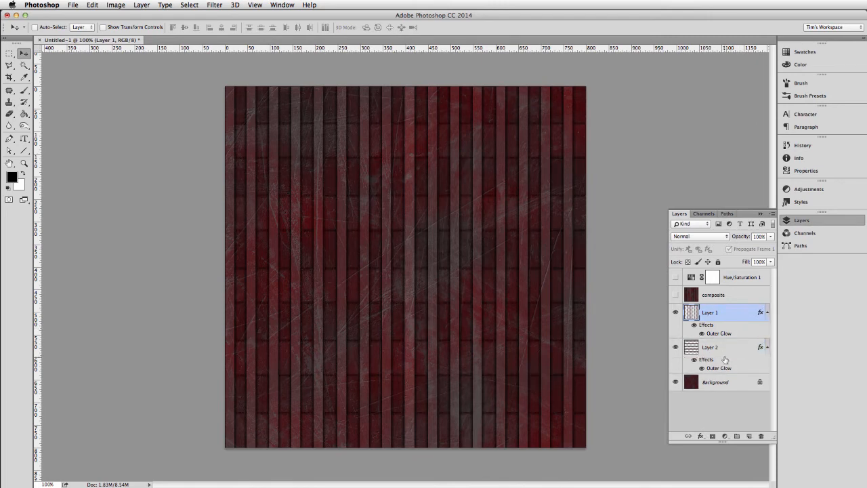
pyautogui.press('super+l')
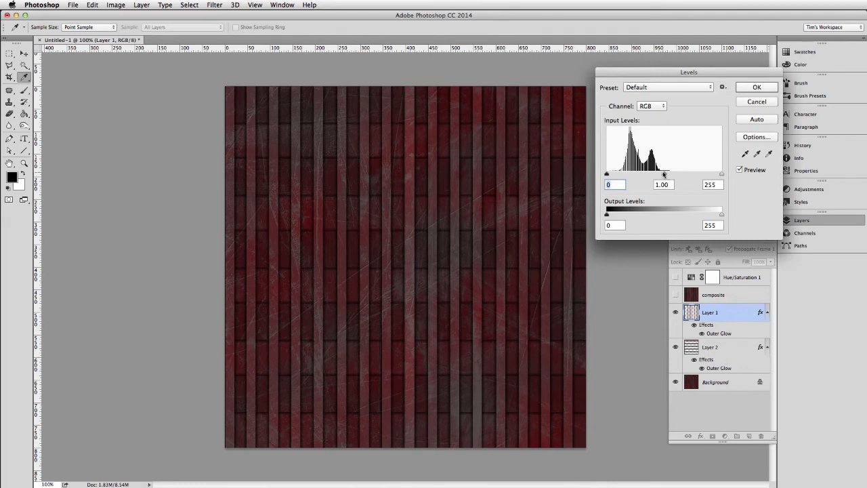
pyautogui.moveTo(664, 174); pyautogui.dragTo(648, 175)
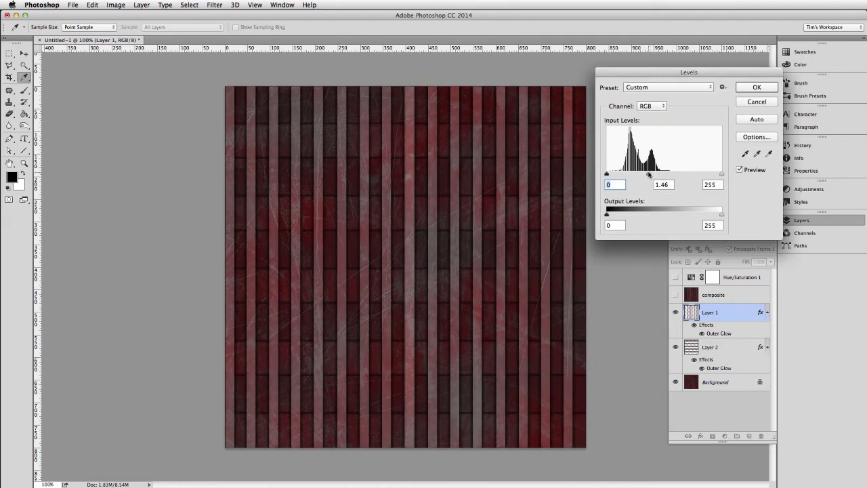
pyautogui.press('Escape')
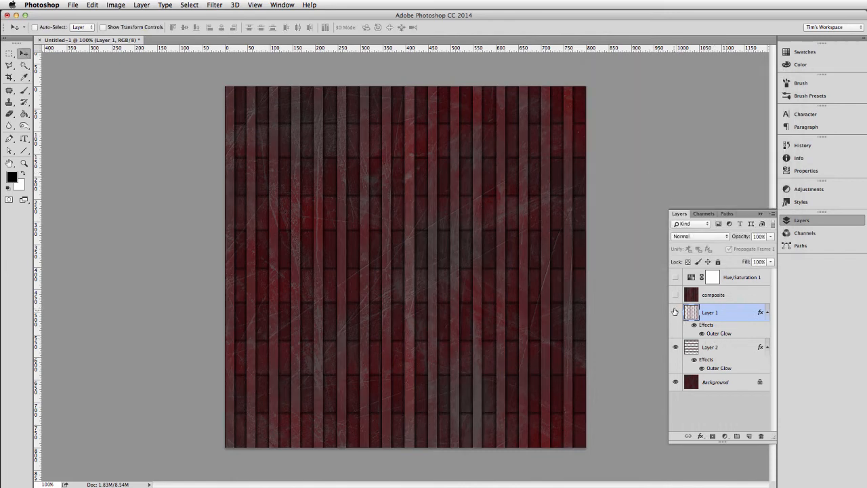
# Brighten the horizontal bands on Layer 2 slightly by raising their Levels midtones.
pyautogui.click(719, 352)
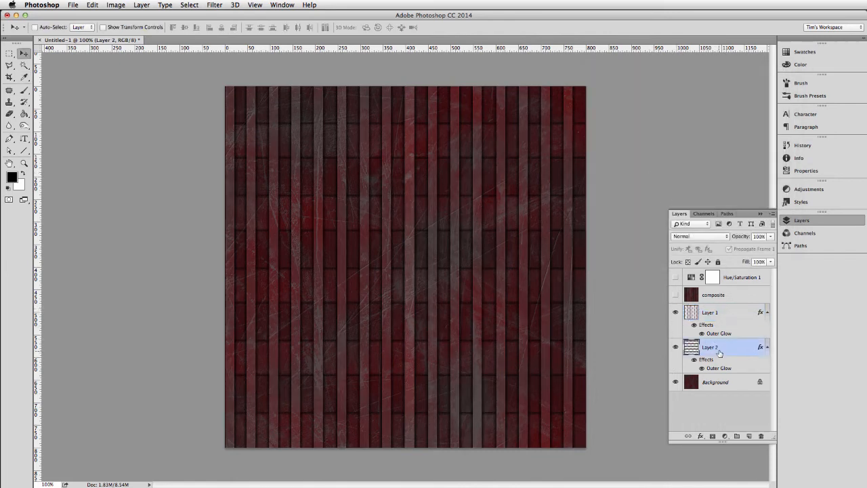
pyautogui.press('super+l')
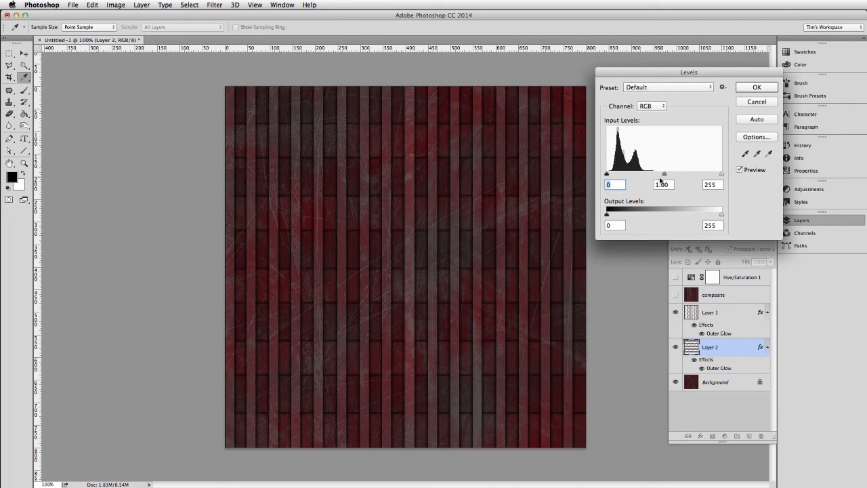
pyautogui.moveTo(664, 174); pyautogui.dragTo(655, 175)
pyautogui.click(756, 88)
# Brighten the vertical strips on Layer 1 by setting their Levels midtones to 1.06.
pyautogui.click(721, 312)
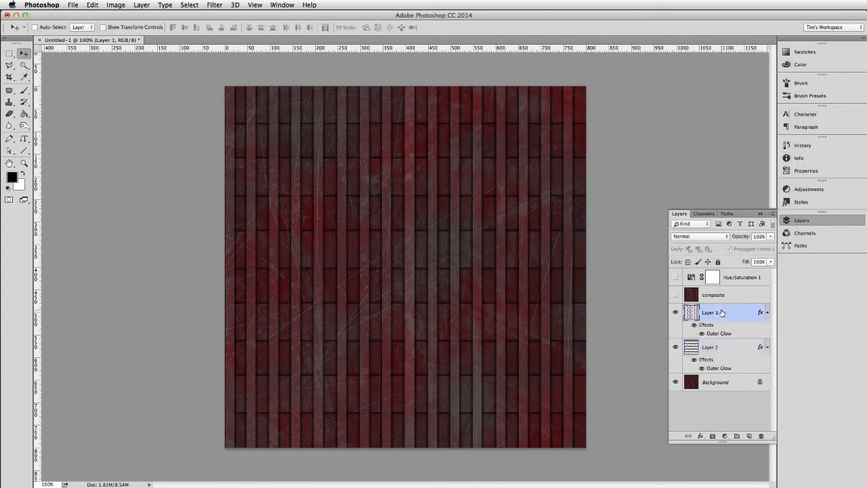
pyautogui.press('super+l')
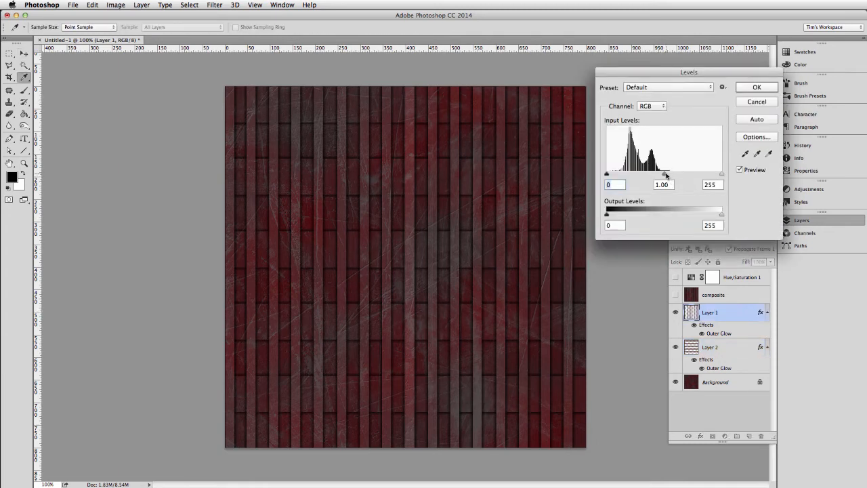
pyautogui.moveTo(665, 175); pyautogui.dragTo(662, 175)
pyautogui.press('Tab')
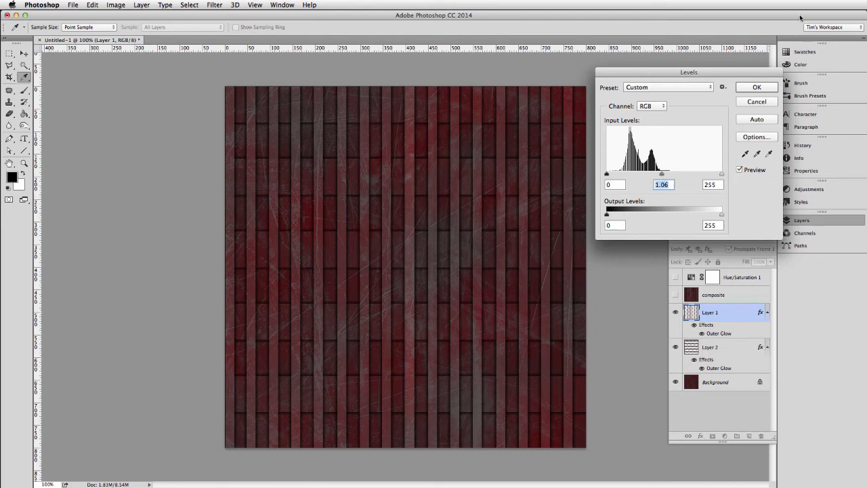
pyautogui.click(757, 87)
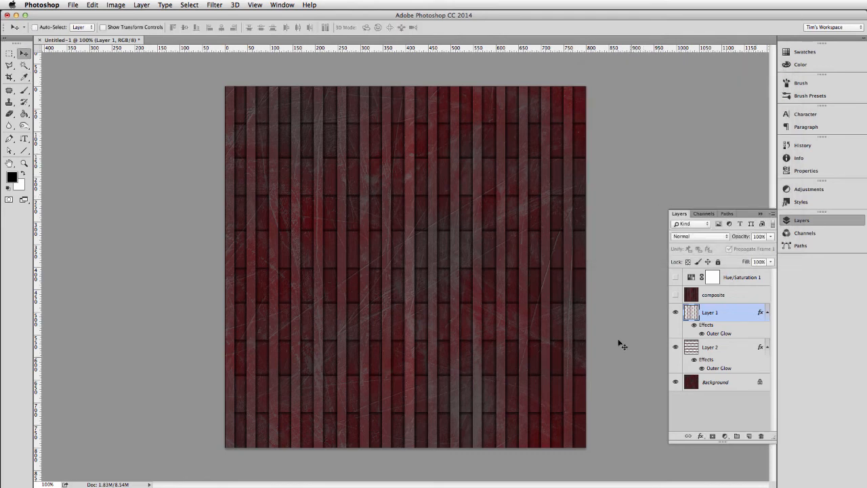
# Add a Levels adjustment layer above the Background and raise its black input level to darken the recessed panels.
pyautogui.click(718, 381)
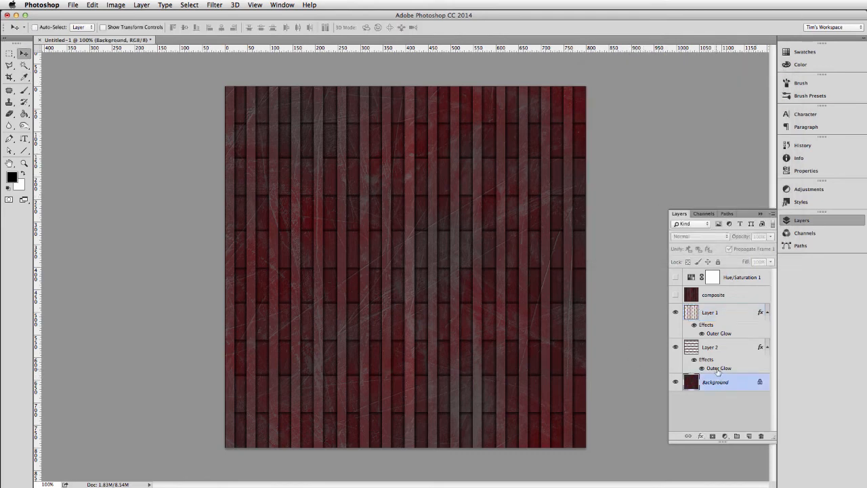
pyautogui.click(725, 436)
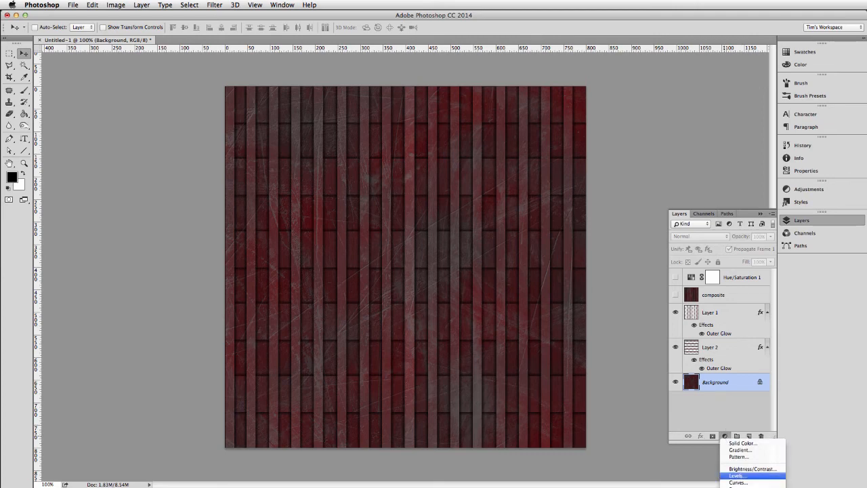
pyautogui.click(745, 476)
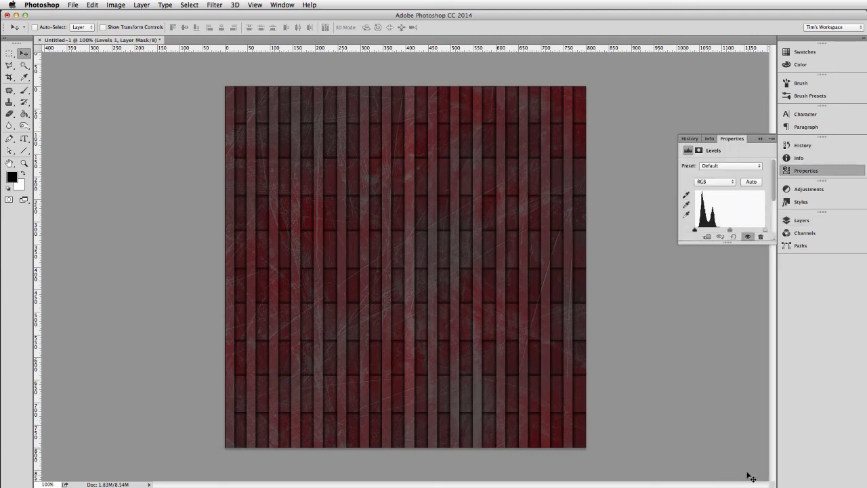
pyautogui.moveTo(695, 231); pyautogui.dragTo(703, 231)
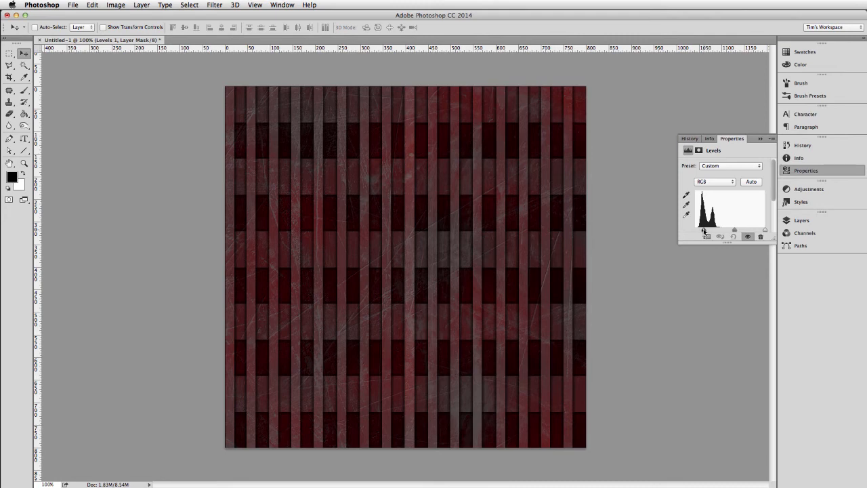
pyautogui.click(830, 223)
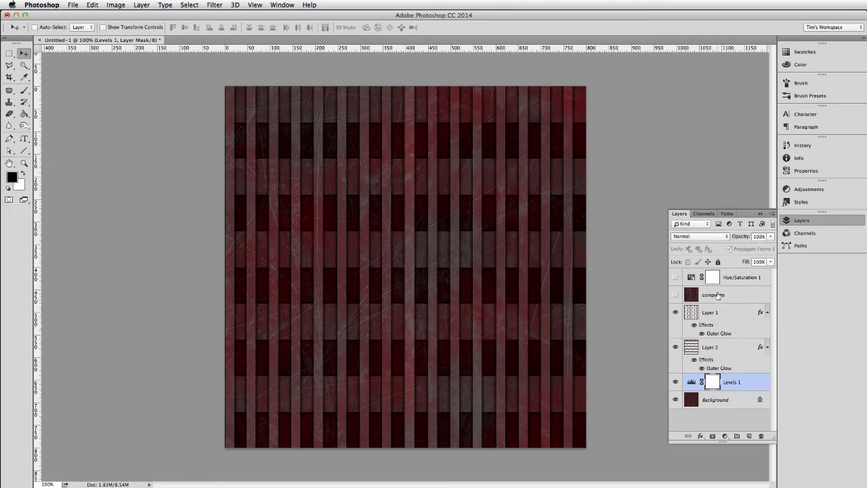
# Create a new empty layer directly above the Background.
pyautogui.click(725, 400)
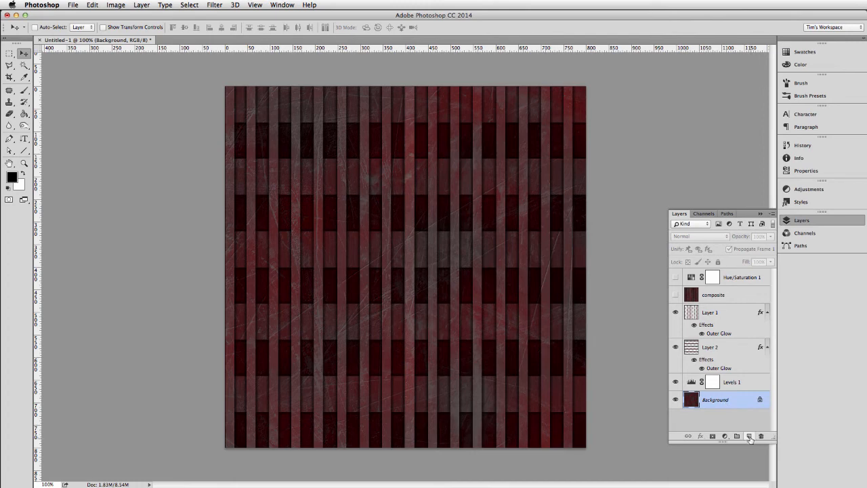
pyautogui.moveTo(750, 442); pyautogui.dragTo(749, 463)
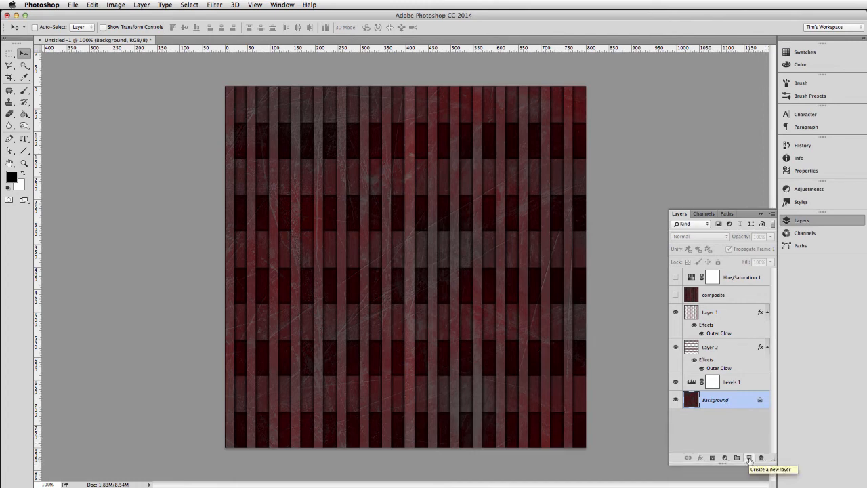
pyautogui.click(749, 458)
pyautogui.press('m')
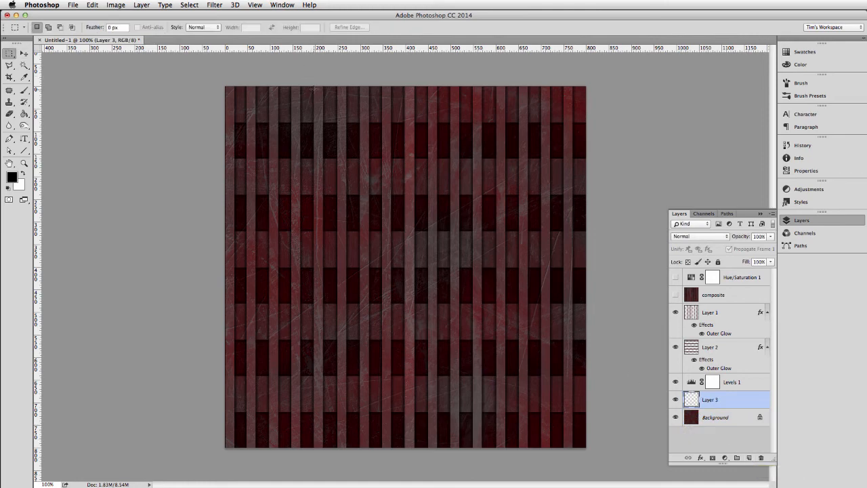
pyautogui.moveTo(315, 89); pyautogui.dragTo(321, 93)
pyautogui.press('super+d')
pyautogui.moveTo(227, 89); pyautogui.dragTo(231, 94)
pyautogui.press('super+d')
# Fill a small circular selection with black at the upper end of the leftmost strip and move its layer above Layer 1.
pyautogui.hotkey('shift', 'm')
pyautogui.moveTo(229, 89); pyautogui.dragTo(232, 92)
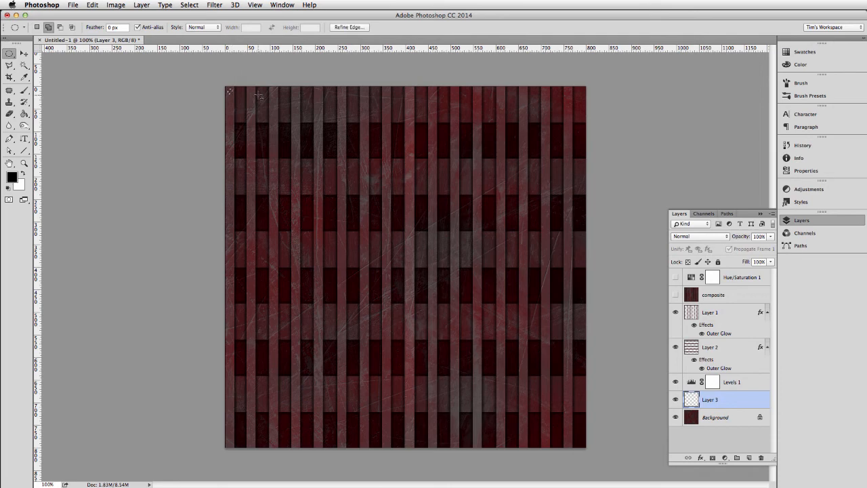
pyautogui.press('g')
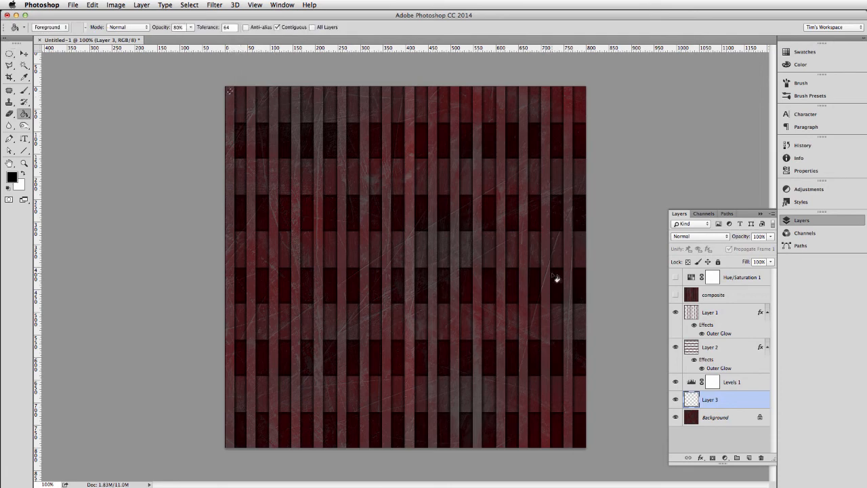
pyautogui.press('super+d')
pyautogui.moveTo(714, 405); pyautogui.dragTo(716, 312)
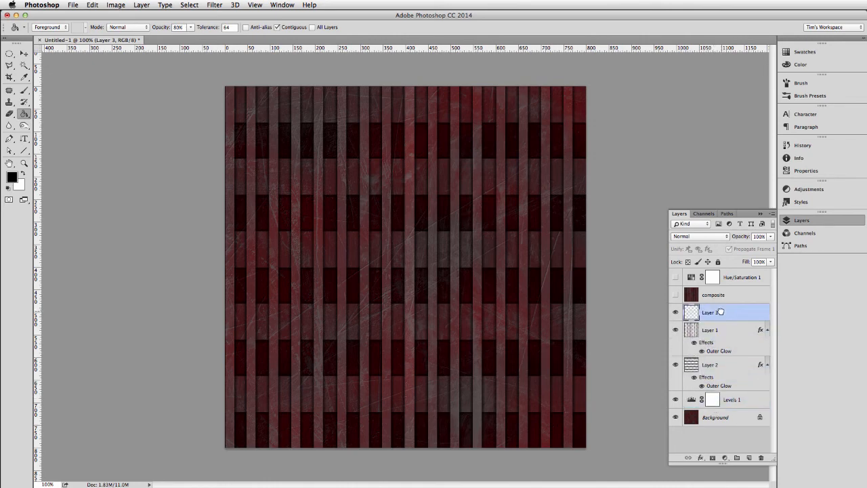
# Add two evenly spaced copies of the black dot below it, about 30 px apart, and merge the three dots into one layer.
pyautogui.press('super+j')
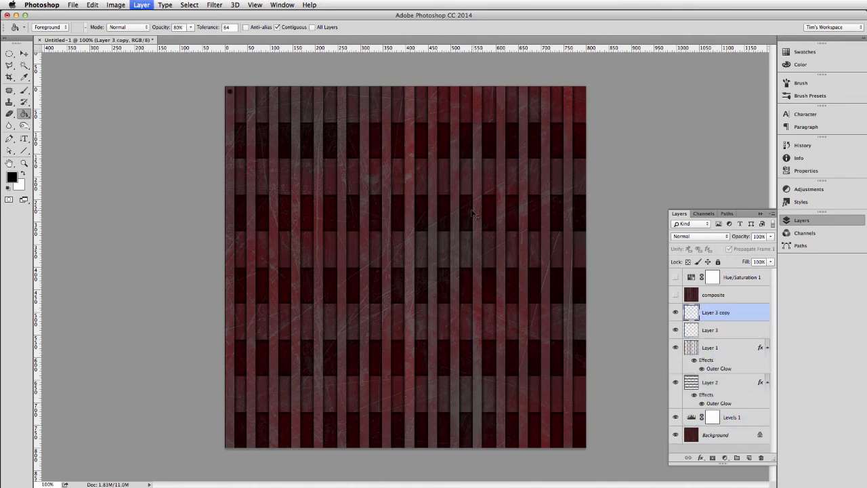
pyautogui.press('v')
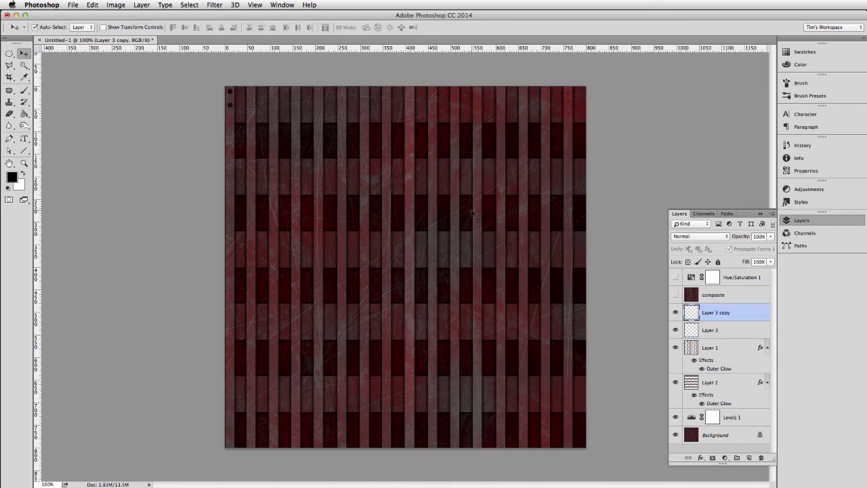
pyautogui.hotkey('alt', 'shift', 'Down')
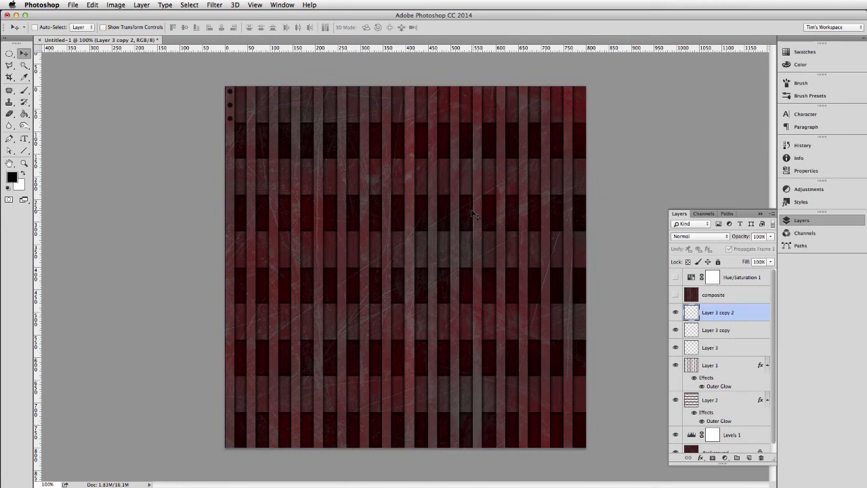
pyautogui.press('super+e')
pyautogui.press('super+e')
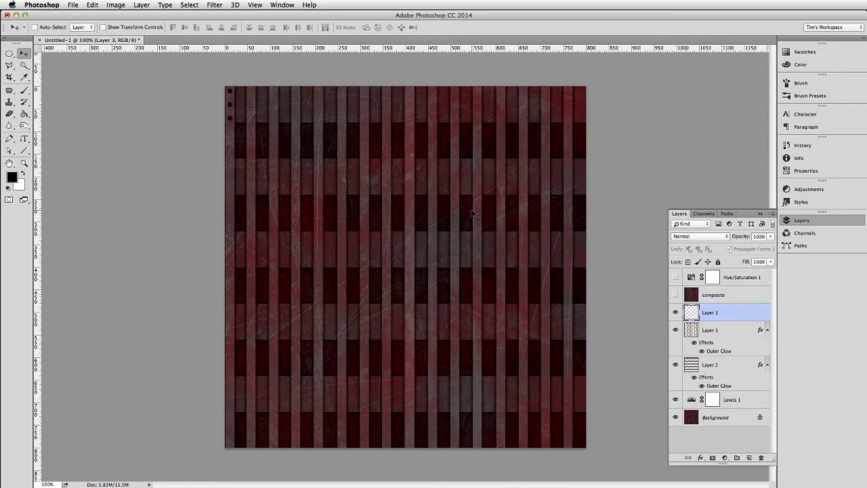
# Hide the rulers, duplicate the three-dot group about 160 px further down the strip and merge both groups.
pyautogui.press('super+r')
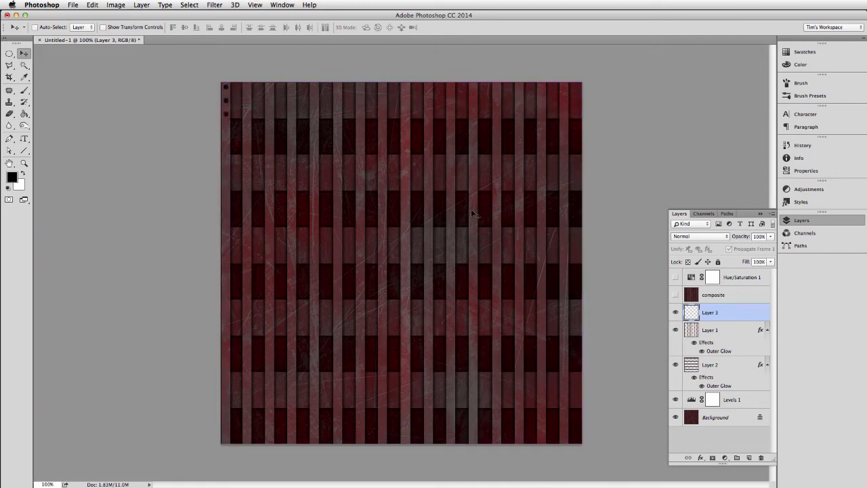
pyautogui.press('super+j')
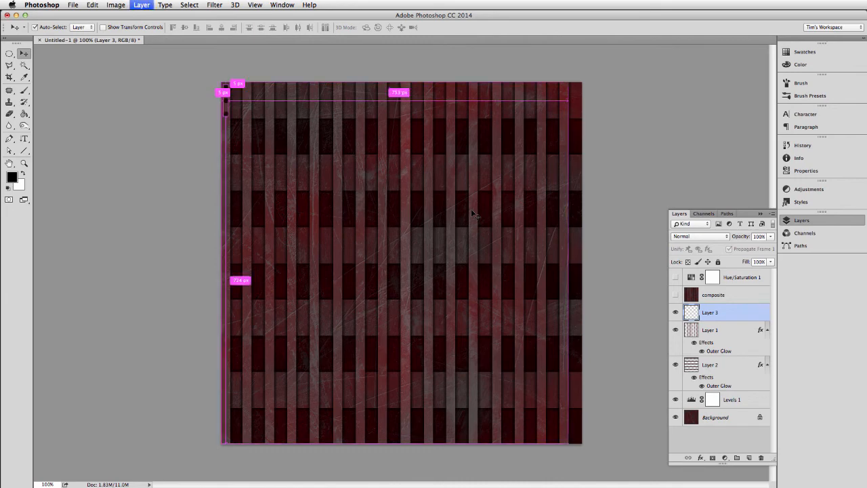
pyautogui.hotkey('shift', 'Down')
pyautogui.hotkey('shift', 'Down')
pyautogui.hotkey('shift', 'Down')
pyautogui.hotkey('shift', 'Down')
pyautogui.hotkey('shift', 'Down')
pyautogui.hotkey('shift', 'Down')
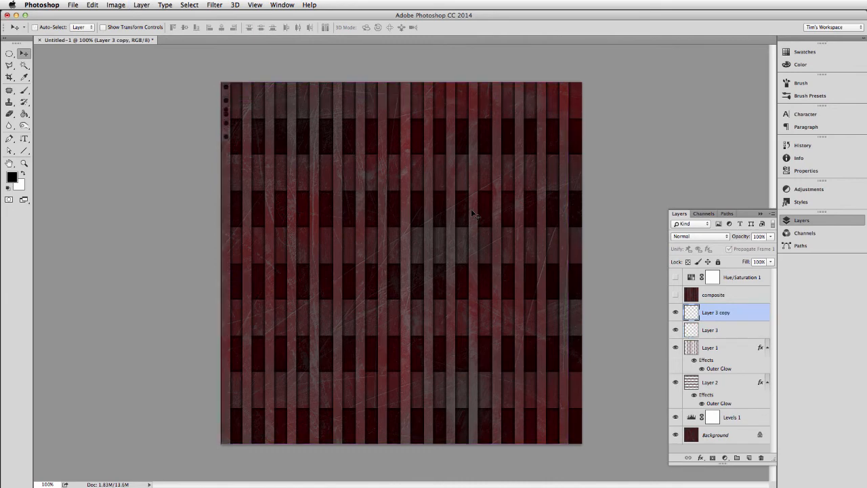
pyautogui.hotkey('shift', 'Down')
pyautogui.hotkey('shift', 'Down')
pyautogui.hotkey('shift', 'Down')
pyautogui.hotkey('shift', 'Down')
pyautogui.hotkey('shift', 'Down')
pyautogui.hotkey('shift', 'Up')
pyautogui.press('super+e')
# Duplicate the two merged dot groups, move the copy about 320 px down the strip and merge all four groups.
pyautogui.press('super+j')
pyautogui.hotkey('shift', 'Down')
pyautogui.hotkey('shift', 'Down')
pyautogui.hotkey('shift', 'Down')
pyautogui.hotkey('shift', 'Down')
pyautogui.hotkey('shift', 'Down')
pyautogui.hotkey('shift', 'Down')
pyautogui.hotkey('shift', 'Down')
pyautogui.hotkey('shift', 'Down')
pyautogui.hotkey('shift', 'Down')
pyautogui.hotkey('shift', 'Down')
pyautogui.hotkey('shift', 'Down')
pyautogui.hotkey('shift', 'Down')
pyautogui.hotkey('shift', 'Down')
pyautogui.hotkey('shift', 'Down')
pyautogui.hotkey('shift', 'Down')
pyautogui.hotkey('shift', 'Down')
pyautogui.hotkey('shift', 'Down')
pyautogui.hotkey('shift', 'Down')
pyautogui.hotkey('ctrl', 'e')
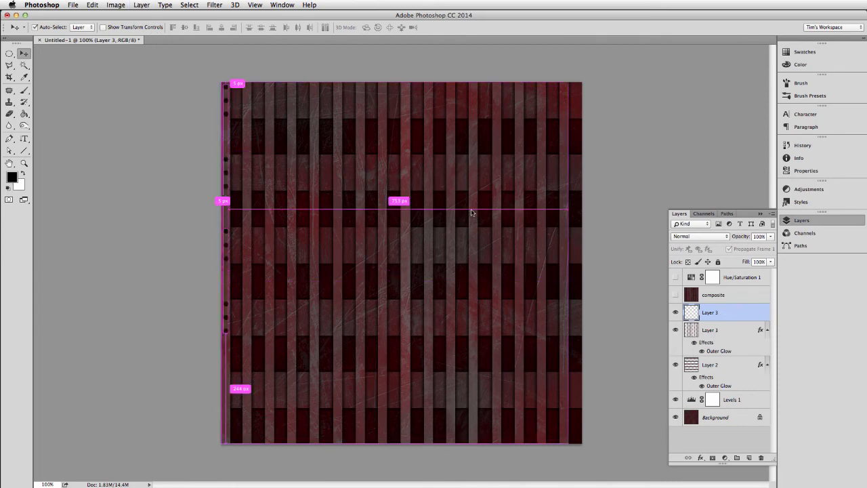
pyautogui.hotkey('shift', 'Down')
pyautogui.hotkey('shift', 'Down')
pyautogui.hotkey('shift', 'Down')
pyautogui.hotkey('shift', 'Down')
pyautogui.hotkey('shift', 'Down')
pyautogui.hotkey('shift', 'Down')
pyautogui.hotkey('shift', 'Down')
pyautogui.hotkey('shift', 'Down')
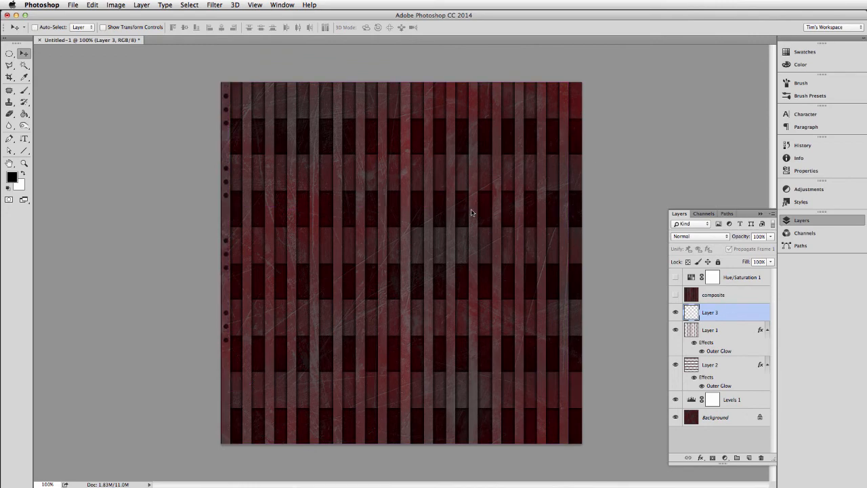
pyautogui.hotkey('ctrl', 'alt', 'z')
# Duplicate the dot layer, move a copy down to add a fifth dot group on the lowest horizontal band, and merge the dot layers.
pyautogui.hotkey('ctrl', 'j')
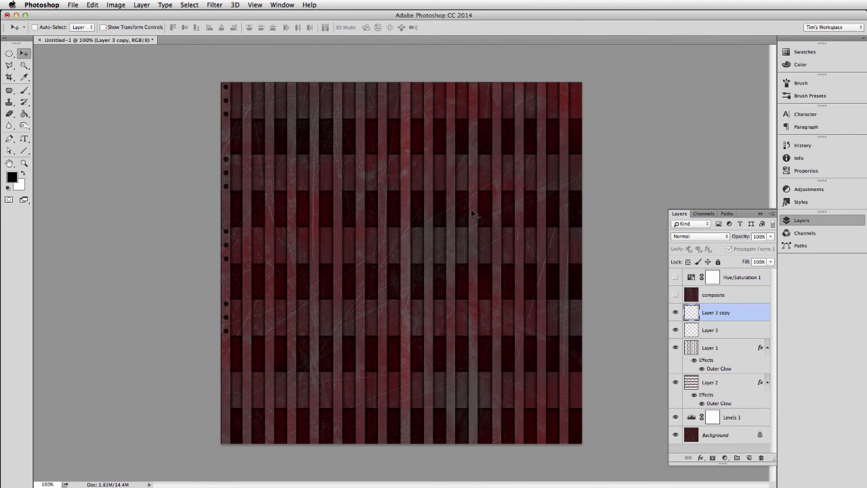
pyautogui.hotkey('ctrl', 'j')
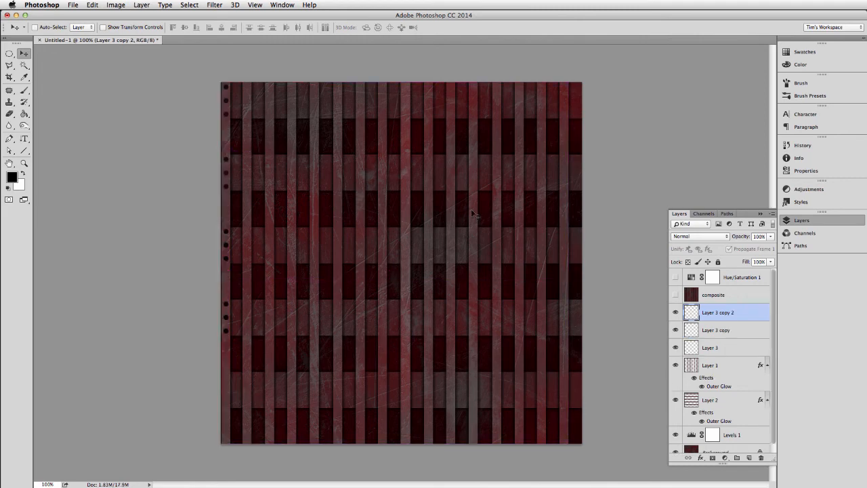
pyautogui.hotkey('shift', 'Down')
pyautogui.hotkey('shift', 'Down')
pyautogui.hotkey('shift', 'Down')
pyautogui.hotkey('shift', 'Down')
pyautogui.hotkey('shift', 'Down')
pyautogui.hotkey('shift', 'Down')
pyautogui.hotkey('shift', 'Down')
pyautogui.hotkey('shift', 'Down')
pyautogui.hotkey('shift', 'Down')
pyautogui.hotkey('shift', 'Down')
pyautogui.hotkey('shift', 'Down')
pyautogui.hotkey('shift', 'Down')
pyautogui.hotkey('shift', 'Down')
pyautogui.hotkey('shift', 'Down')
pyautogui.hotkey('shift', 'Down')
pyautogui.hotkey('shift', 'Down')
pyautogui.hotkey('shift', 'Down')
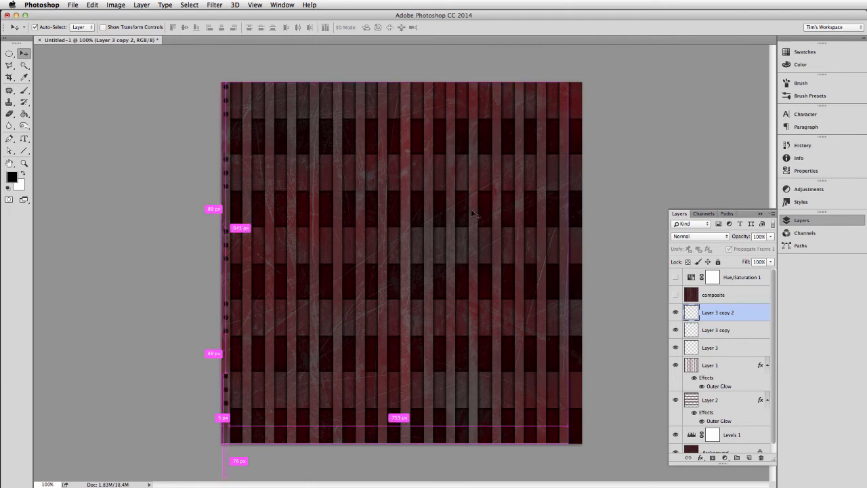
pyautogui.press('super+e')
pyautogui.press('super+e')
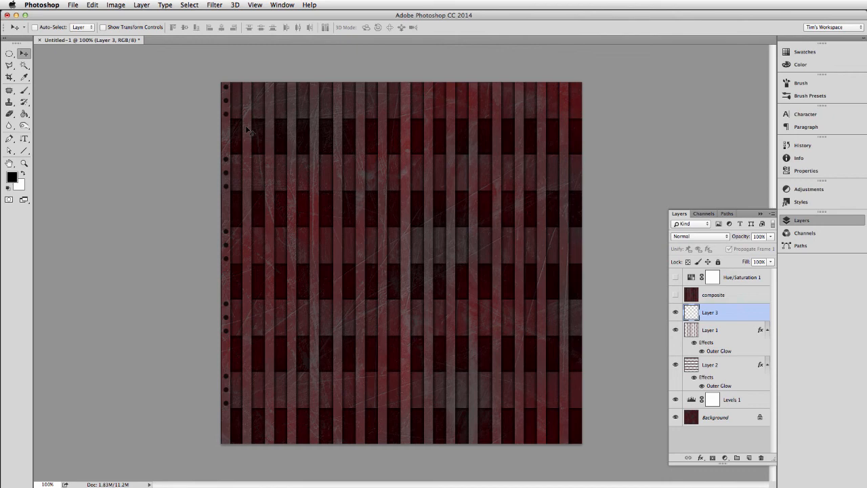
# Duplicate the column of dots, move the copy onto the second vertical strip and merge the two dot layers.
pyautogui.press('super')
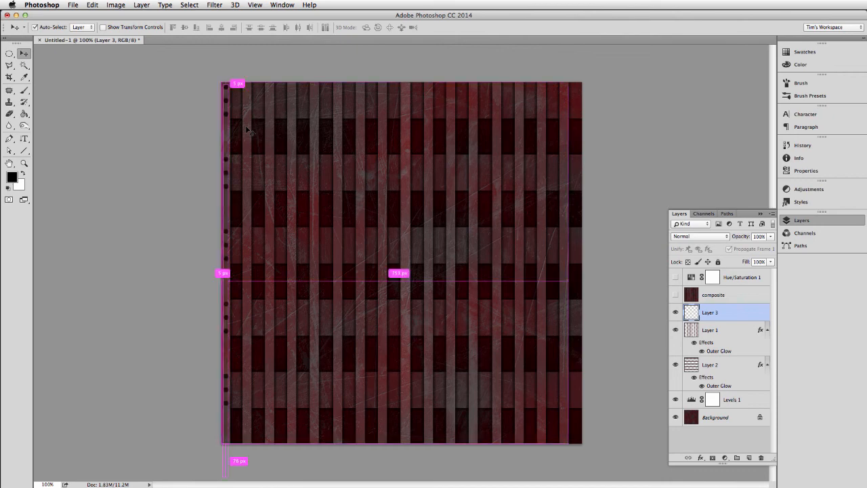
pyautogui.press('super+j')
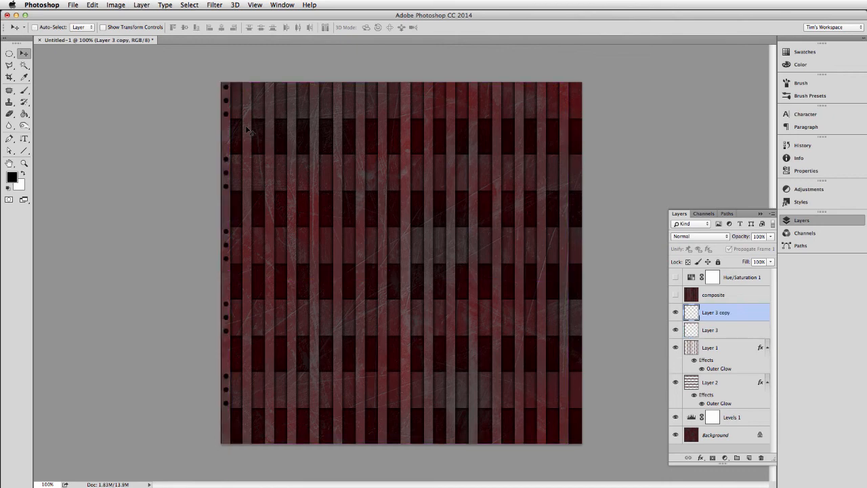
pyautogui.hotkey('shift', 'Right')
pyautogui.hotkey('shift', 'Right')
pyautogui.hotkey('shift', 'Right')
pyautogui.press('super+e')
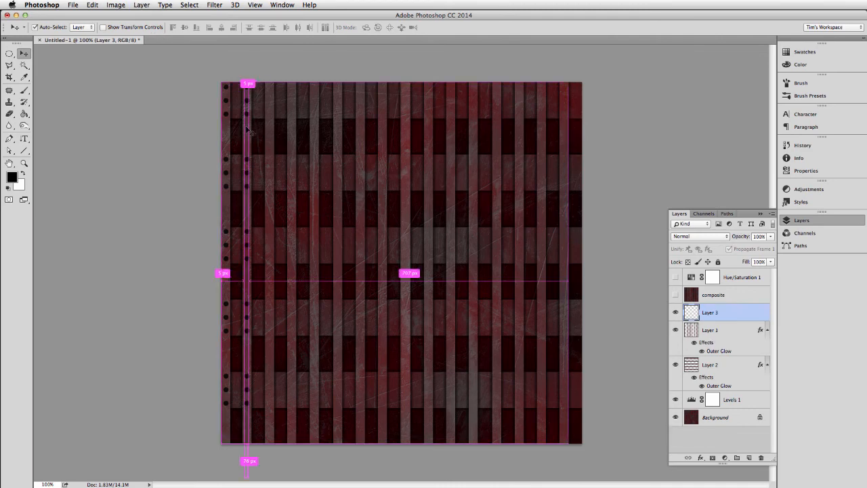
# Duplicate the two dot columns, move the copy onto the third and fourth vertical strips and merge the dot layers.
pyautogui.press('super+j')
pyautogui.hotkey('shift', 'Right')
pyautogui.hotkey('shift', 'Right')
pyautogui.hotkey('shift', 'Right')
pyautogui.hotkey('shift', 'Right')
pyautogui.hotkey('shift', 'Right')
pyautogui.hotkey('shift', 'Right')
pyautogui.hotkey('shift', 'Right')
pyautogui.hotkey('shift', 'Right')
pyautogui.hotkey('shift', 'Right')
pyautogui.hotkey('shift', 'Right')
pyautogui.hotkey('shift', 'Right')
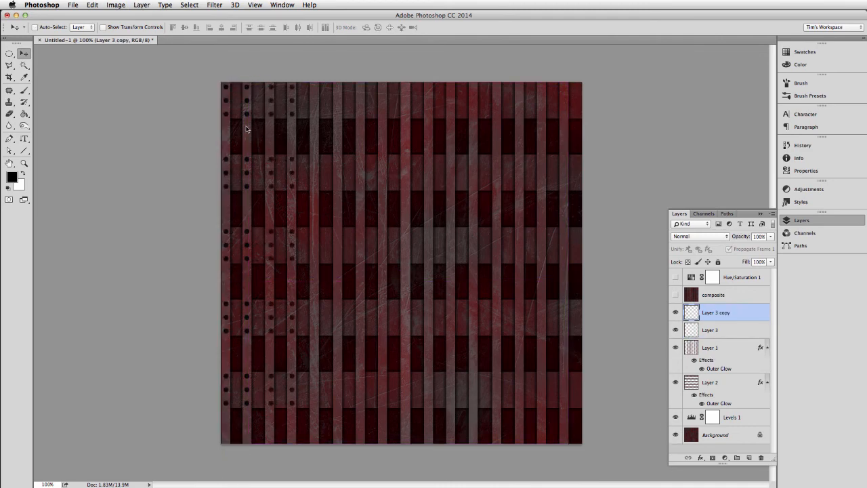
pyautogui.hotkey('shift', 'Left')
pyautogui.hotkey('shift', 'Left')
pyautogui.hotkey('shift', 'Right')
pyautogui.press('super+e')
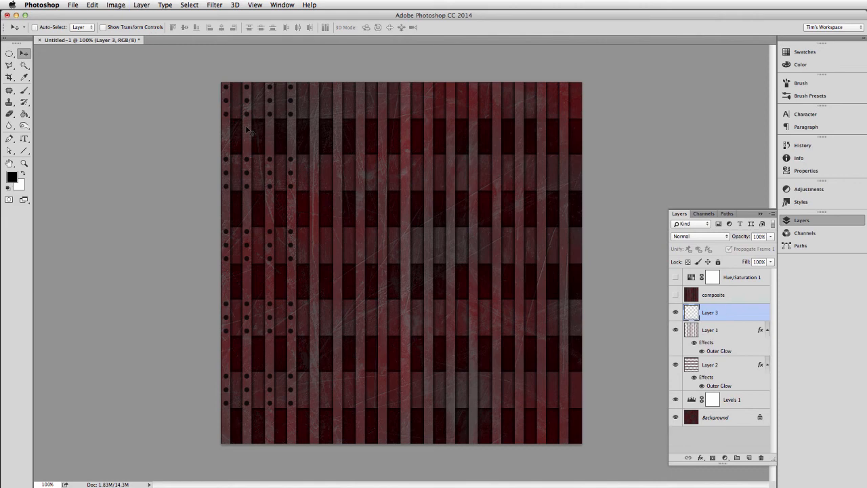
# Select the fourth dot column with a rectangular marquee, nudge it slightly right to center it on its strip, and deselect.
pyautogui.press('m')
pyautogui.moveTo(303, 82); pyautogui.dragTo(300, 47)
pyautogui.press('super+d')
pyautogui.hotkey('shift', 'm')
pyautogui.press('v')
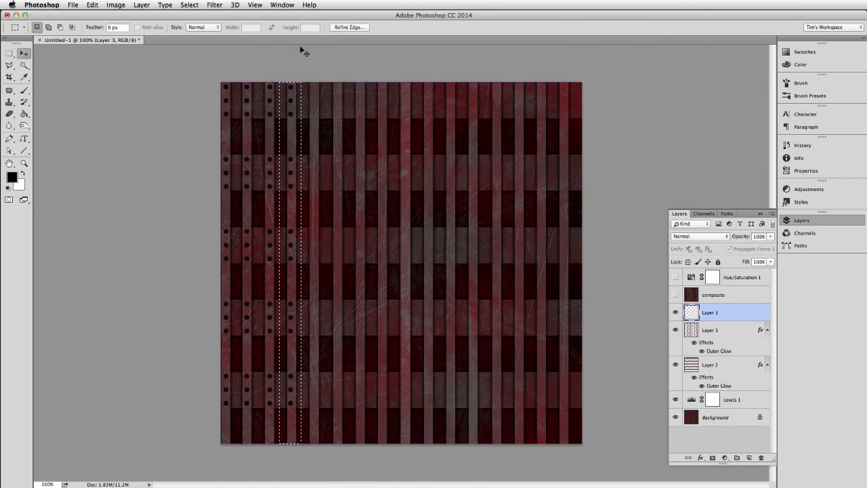
pyautogui.press('Right')
pyautogui.press('Right')
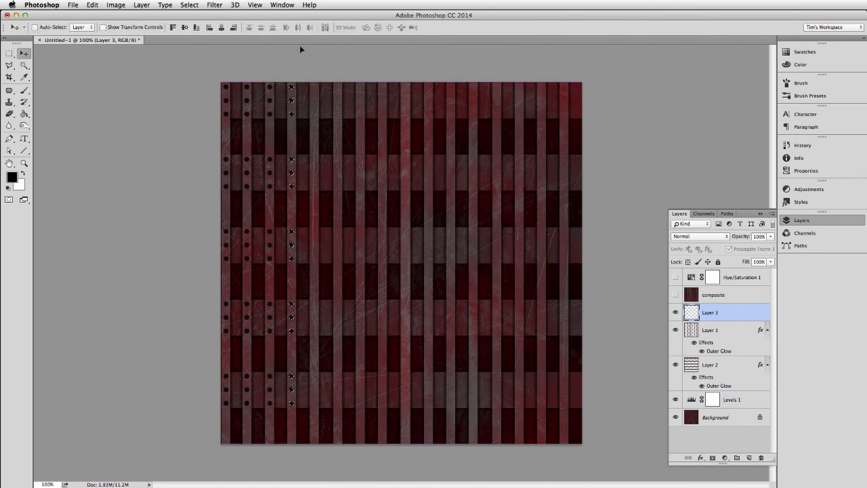
pyautogui.press('super+d')
# Duplicate the four dot columns, move the copy across onto the next four vertical strips and merge the dot layers.
pyautogui.press('super+j')
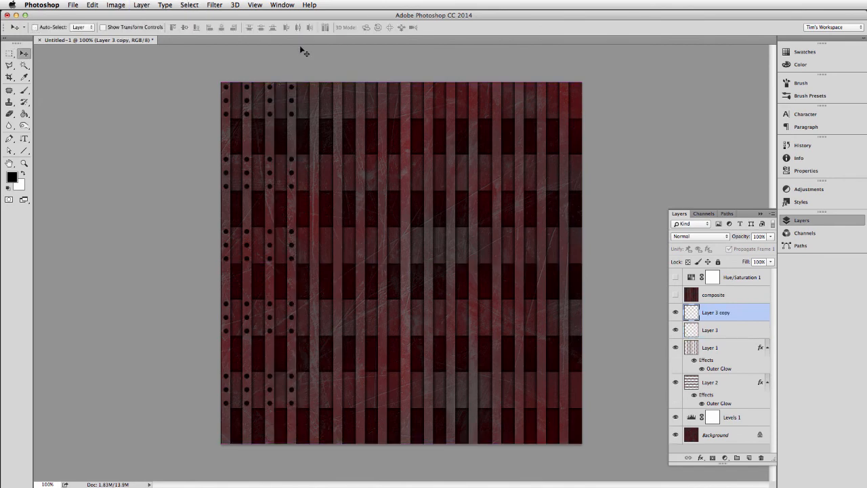
pyautogui.hotkey('shift', 'Right')
pyautogui.hotkey('shift', 'Right')
pyautogui.hotkey('shift', 'Right')
pyautogui.hotkey('shift', 'Right')
pyautogui.hotkey('shift', 'Right')
pyautogui.hotkey('shift', 'Right')
pyautogui.hotkey('shift', 'Right')
pyautogui.hotkey('shift', 'Right')
pyautogui.hotkey('shift', 'Right')
pyautogui.hotkey('shift', 'Right')
pyautogui.hotkey('shift', 'Right')
pyautogui.hotkey('shift', 'Right')
pyautogui.hotkey('shift', 'Right')
pyautogui.hotkey('shift', 'Right')
pyautogui.hotkey('shift', 'Right')
pyautogui.hotkey('shift', 'Right')
pyautogui.hotkey('shift', 'Right')
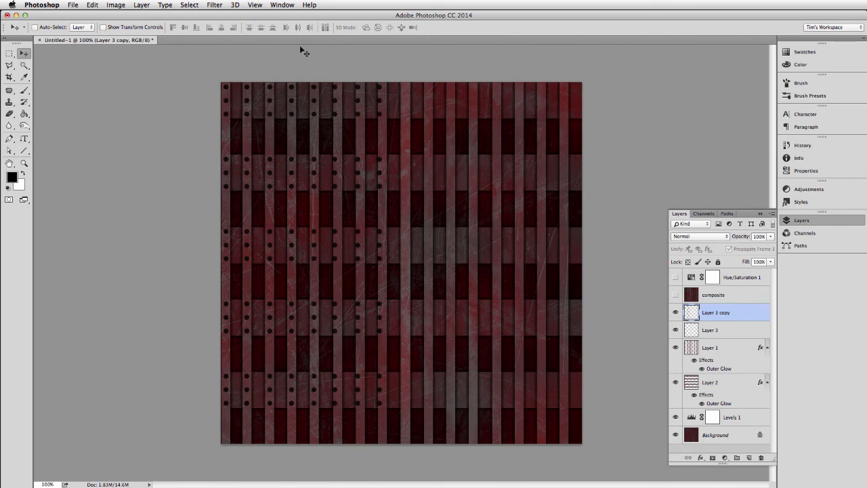
pyautogui.press('super+e')
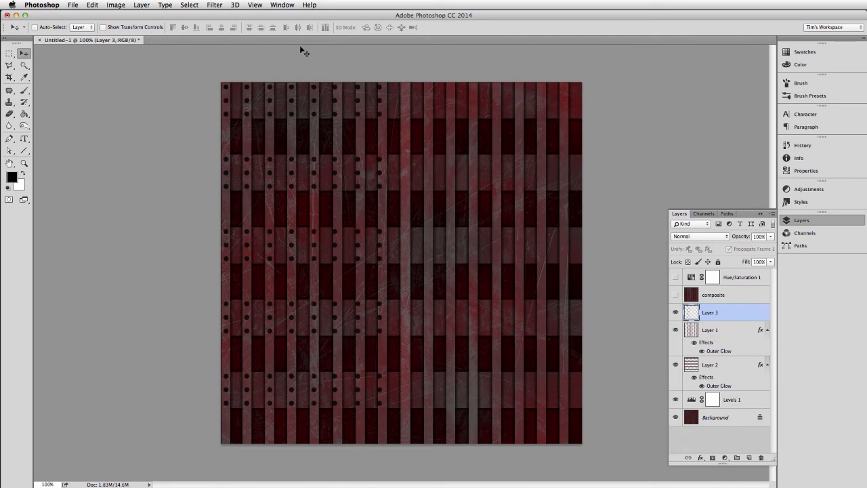
# Select the sixth to eighth dot columns, nudge them a few pixels right to center them on their strips, and deselect.
pyautogui.press('m')
pyautogui.moveTo(321, 80); pyautogui.dragTo(430, 484)
pyautogui.press('v')
pyautogui.press('super+h')
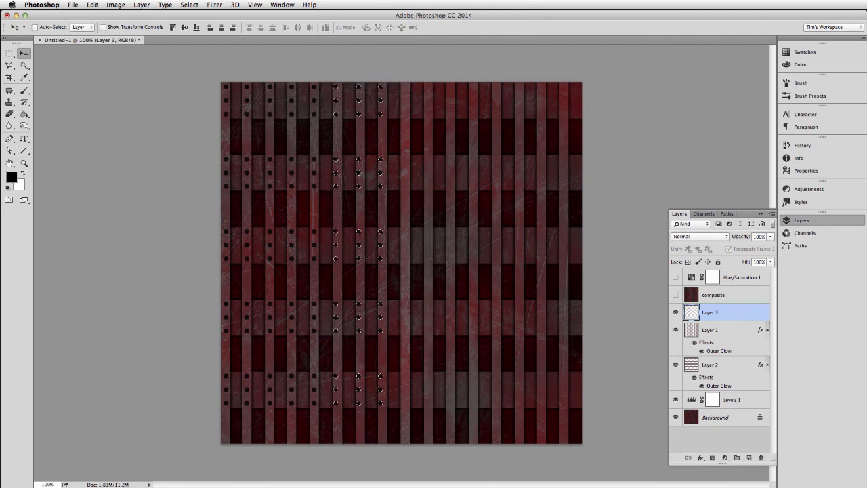
pyautogui.press('Right')
pyautogui.press('Right')
pyautogui.press('Right')
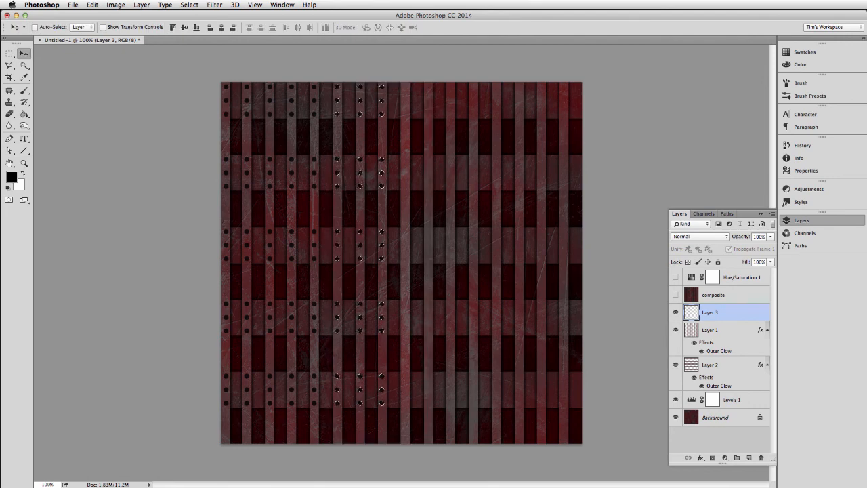
pyautogui.press('super+d')
# Duplicate the eight dot columns, move the copy across onto the remaining eight vertical strips and merge the dot layers.
pyautogui.press('super+j')
pyautogui.hotkey('shift', 'Right')
pyautogui.hotkey('shift', 'Right')
pyautogui.hotkey('shift', 'Right')
pyautogui.hotkey('shift', 'Right')
pyautogui.hotkey('shift', 'Right')
pyautogui.hotkey('shift', 'Right')
pyautogui.hotkey('shift', 'Right')
pyautogui.hotkey('shift', 'Right')
pyautogui.hotkey('shift', 'Right')
pyautogui.hotkey('shift', 'Right')
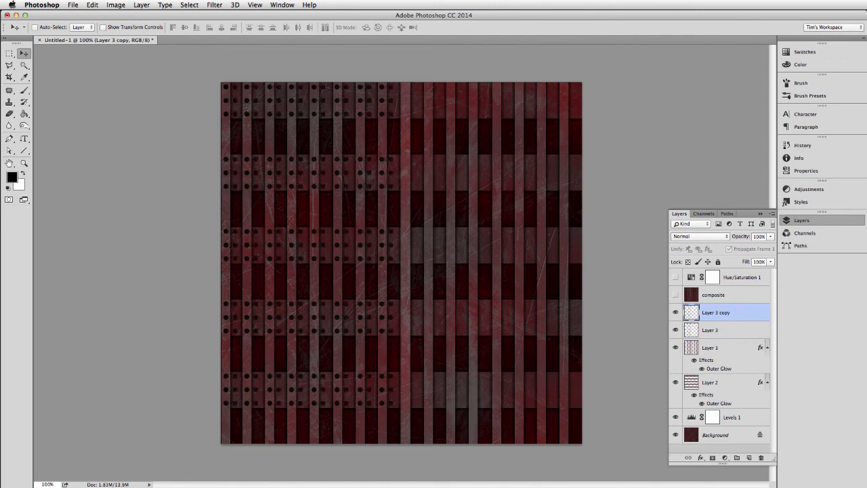
pyautogui.hotkey('shift', 'Right')
pyautogui.hotkey('shift', 'Right')
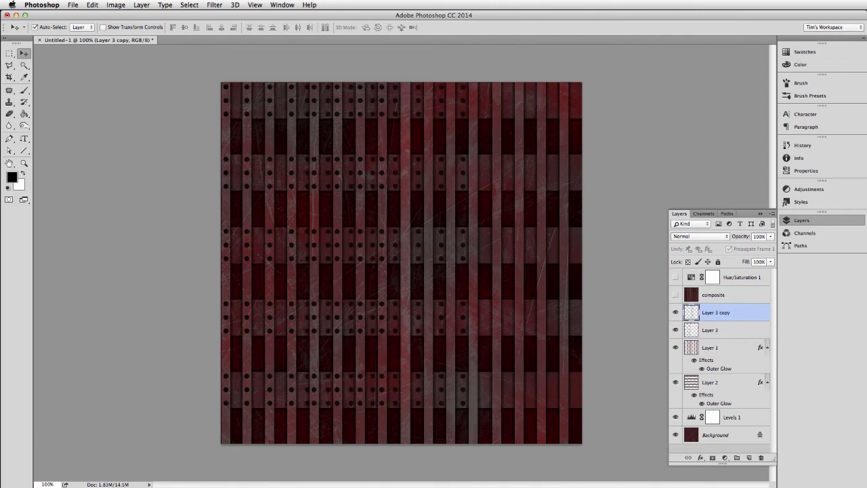
pyautogui.hotkey('shift', 'Right')
pyautogui.hotkey('shift', 'Right')
pyautogui.hotkey('shift', 'Right')
pyautogui.hotkey('shift', 'Right')
pyautogui.hotkey('shift', 'Right')
pyautogui.hotkey('shift', 'Right')
pyautogui.hotkey('shift', 'Right')
pyautogui.hotkey('shift', 'Right')
pyautogui.hotkey('shift', 'Right')
pyautogui.hotkey('shift', 'Right')
pyautogui.hotkey('shift', 'Right')
pyautogui.hotkey('shift', 'Right')
pyautogui.hotkey('shift', 'Right')
pyautogui.hotkey('shift', 'Right')
pyautogui.hotkey('shift', 'Right')
pyautogui.hotkey('shift', 'Right')
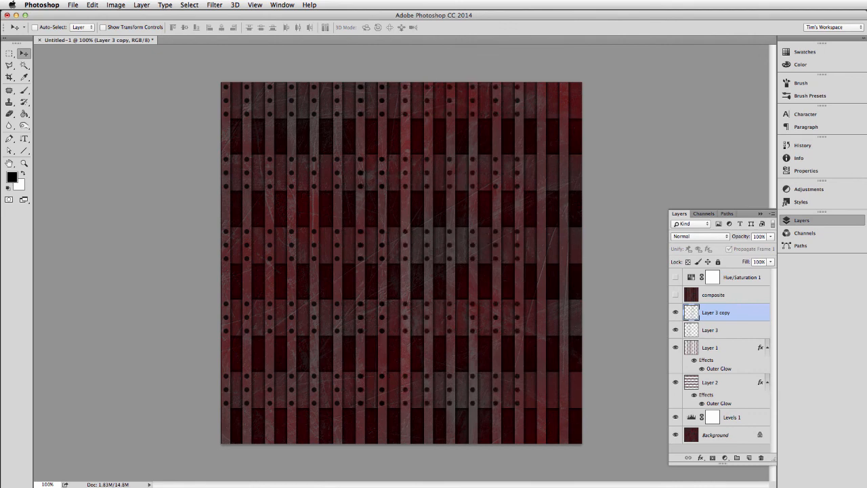
pyautogui.hotkey('shift', 'Right')
pyautogui.hotkey('shift', 'Right')
pyautogui.hotkey('shift', 'Right')
pyautogui.hotkey('shift', 'Right')
pyautogui.hotkey('shift', 'Right')
pyautogui.hotkey('shift', 'Right')
pyautogui.hotkey('shift', 'Right')
pyautogui.hotkey('shift', 'Right')
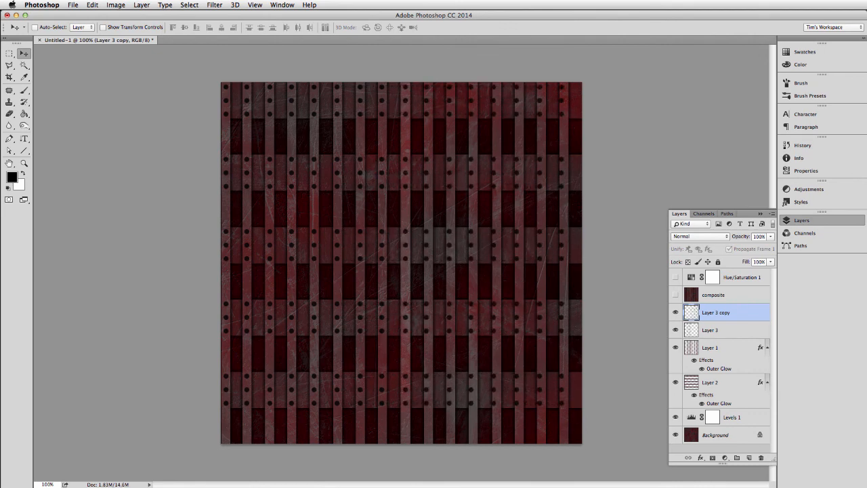
pyautogui.press('super+e')
# Select the last seven dot columns, nudge them a few pixels right to center them on their strips, and deselect.
pyautogui.press('m')
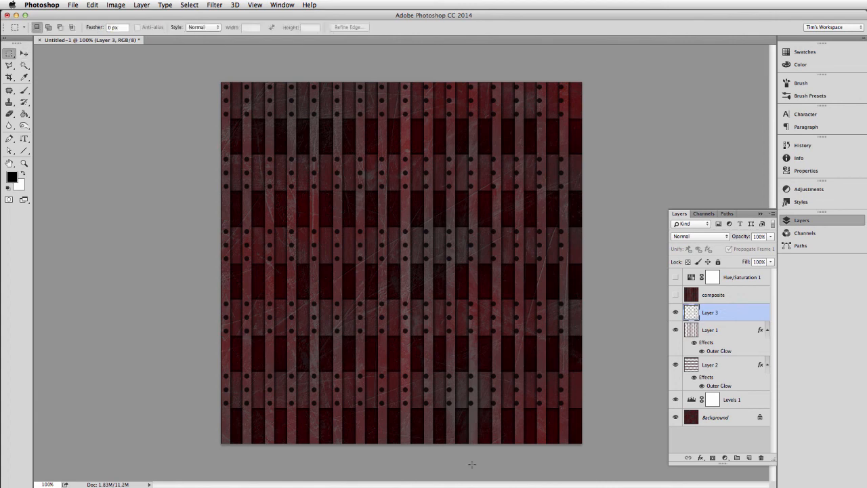
pyautogui.moveTo(582, 81); pyautogui.dragTo(420, 444)
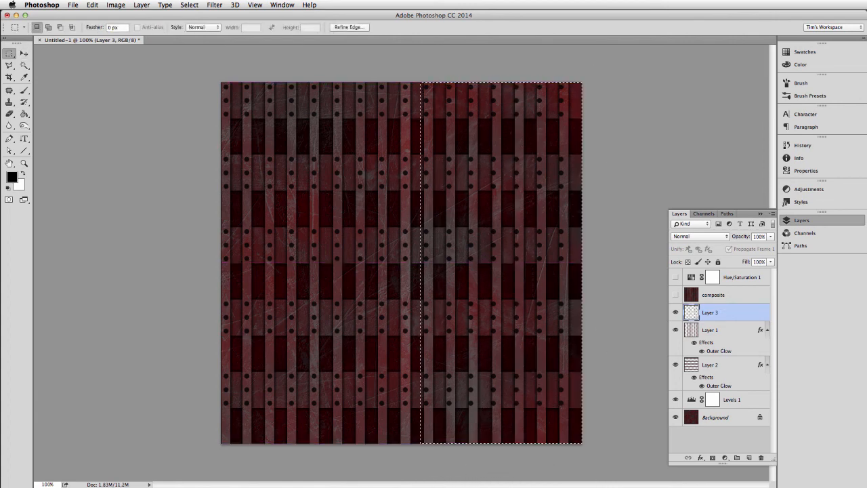
pyautogui.press('v')
pyautogui.press('Right')
pyautogui.press('Right')
pyautogui.press('Right')
pyautogui.press('Right')
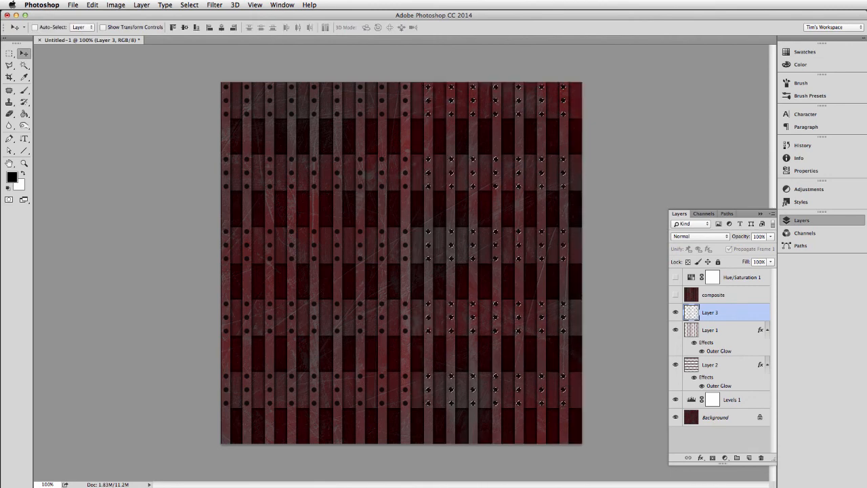
pyautogui.press('super+d')
# Load the dots of Layer 3 as a selection, hide that layer, and copy the selected area of Layer 1 to a new layer.
pyautogui.click(675, 312)
pyautogui.click(675, 312)
pyautogui.click(716, 336)
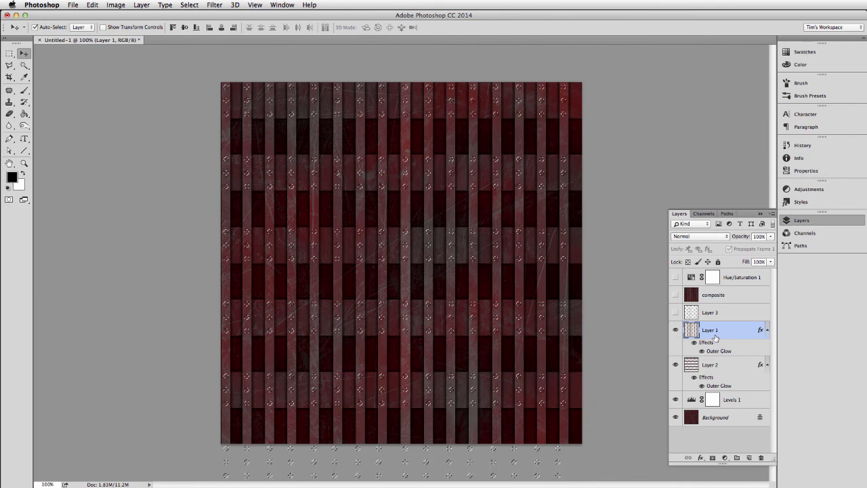
pyautogui.press('super+j')
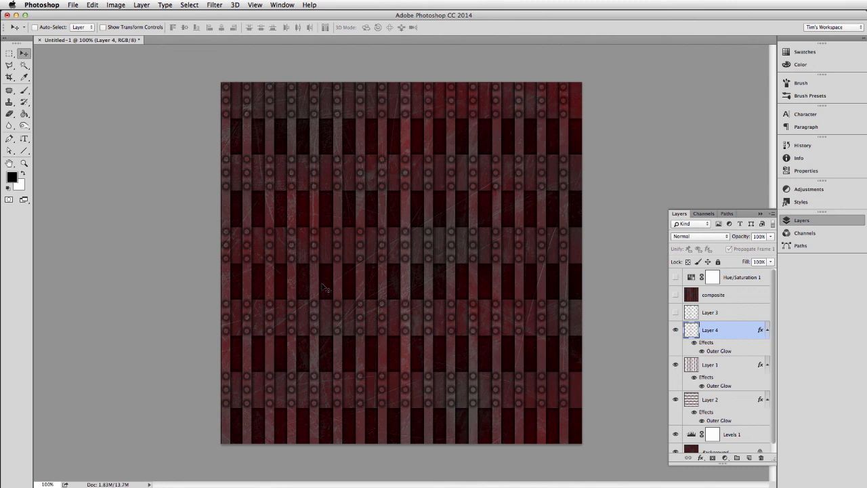
# Add a new layer directly above the Background and fill it with white.
pyautogui.scroll(-1, 743, 441)
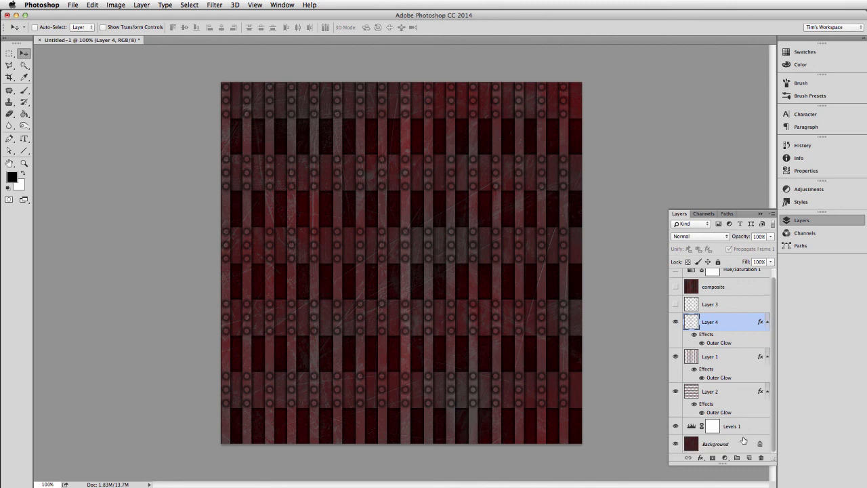
pyautogui.click(741, 442)
pyautogui.click(749, 457)
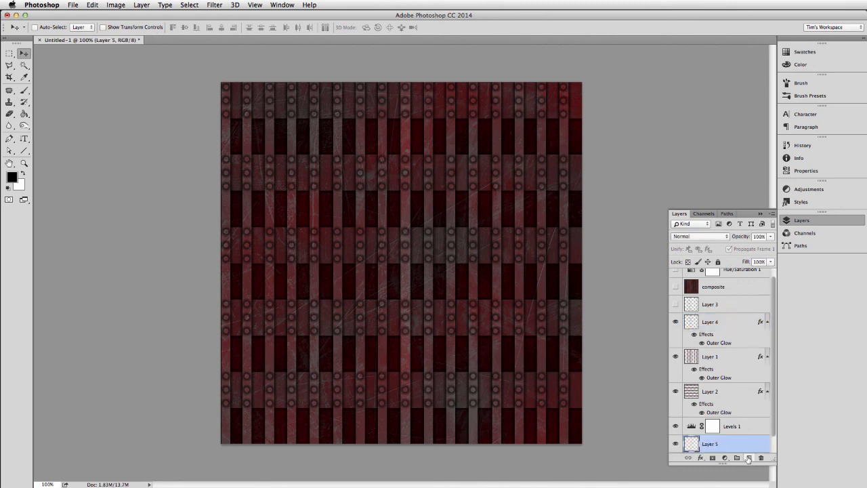
pyautogui.press('g')
pyautogui.press('x')
pyautogui.click(364, 348)
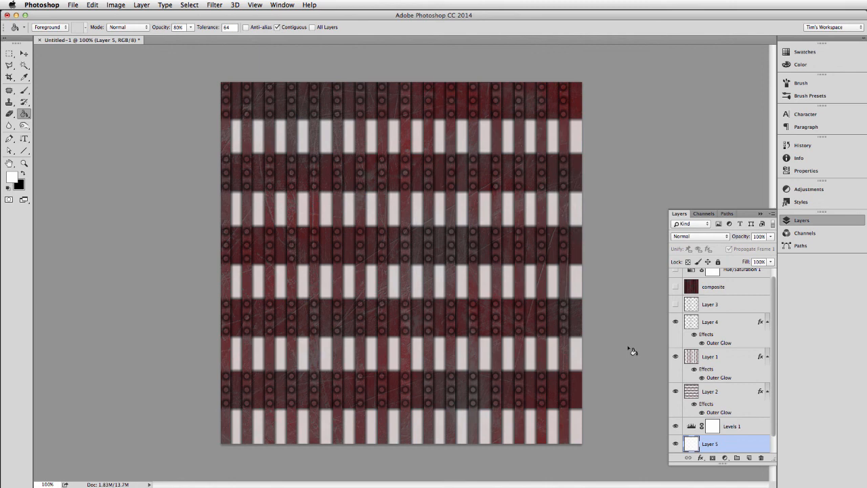
# Compare the texture with and without the white fill of Layer 5, leaving that layer hidden.
pyautogui.scroll(-1, 678, 386)
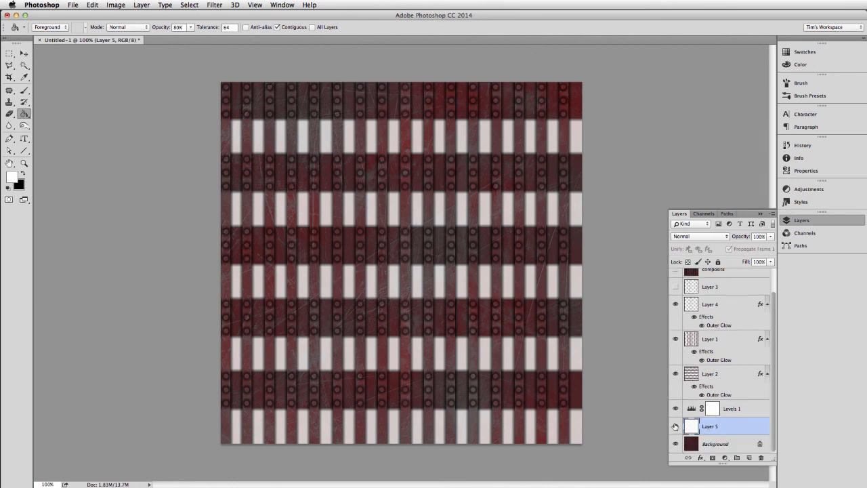
pyautogui.click(676, 426)
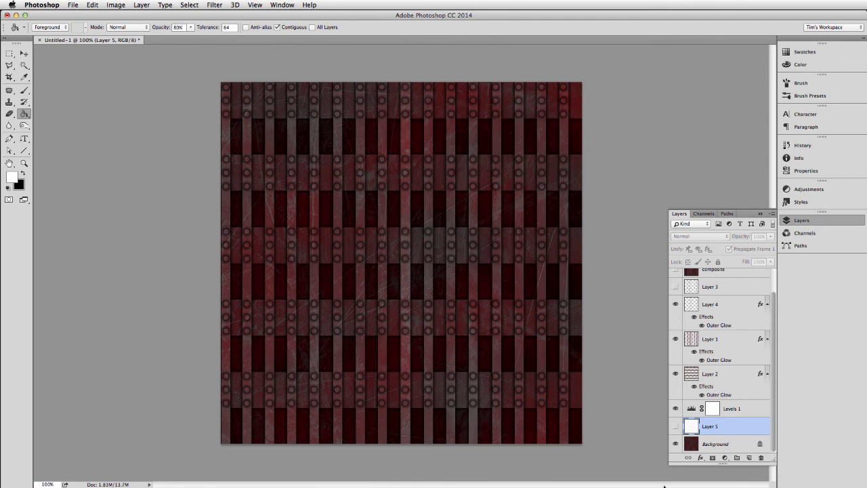
pyautogui.click(675, 426)
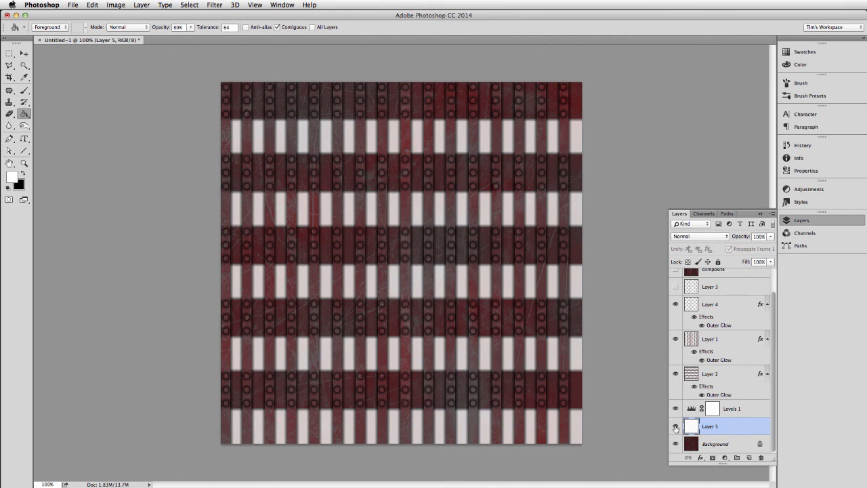
pyautogui.click(675, 426)
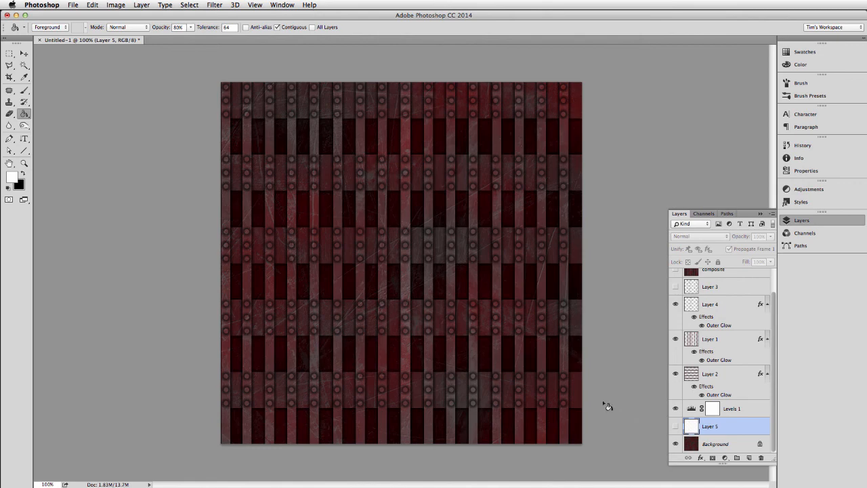
pyautogui.press('m')
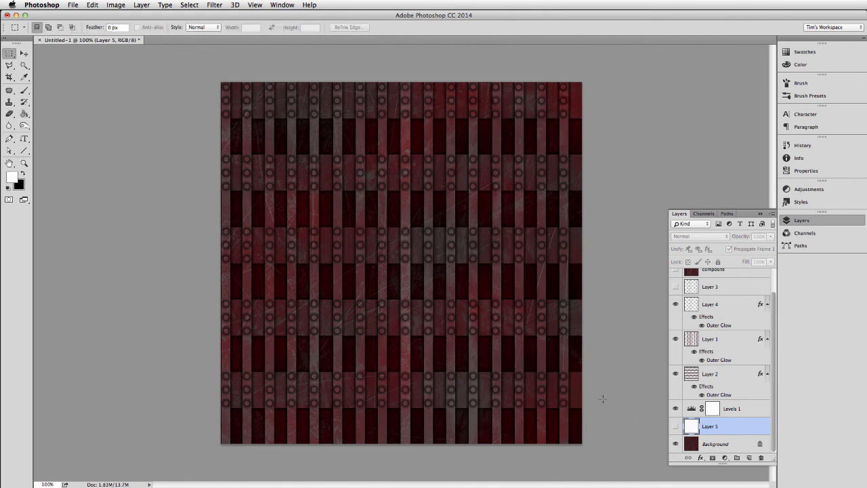